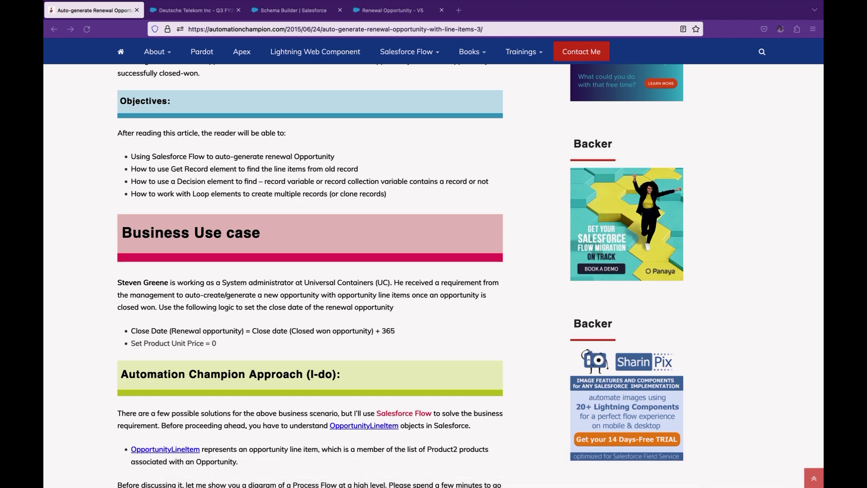
- Switch to the text editor and write Opportunity with Opportunity Product indented on the line below it
{"action": "mouse_move", "coordinate": [416, 449]}
{"action": "left_click", "coordinate": [515, 470]}
{"action": "type", "text": "Opportunity"}
{"action": "key", "text": "Return"}
{"action": "key", "text": "Tab"}
{"action": "type", "text": "Oppoetunity Product"}
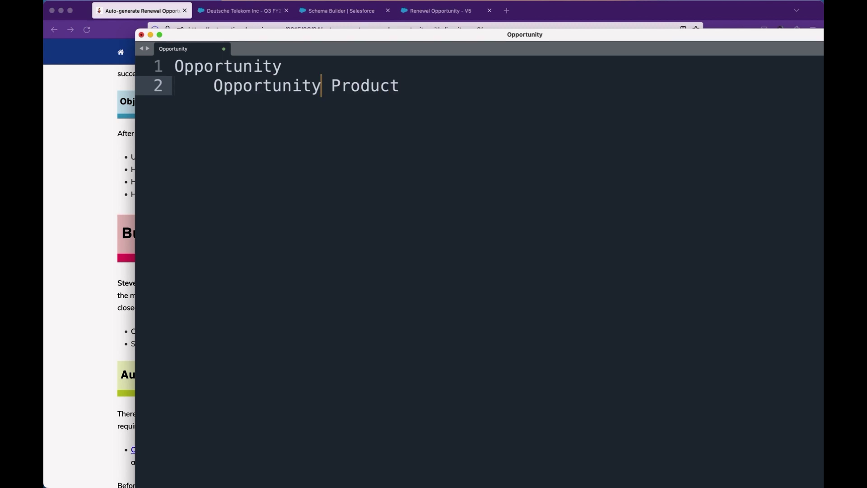
- Add Product and PriceBook on consecutive unindented lines, separated from the opportunity objects by a blank line
{"action": "key", "text": "super+Right"}
{"action": "key", "text": "Return"}
{"action": "key", "text": "Return"}
{"action": "key", "text": "BackSpace"}
{"action": "type", "text": "Product"}
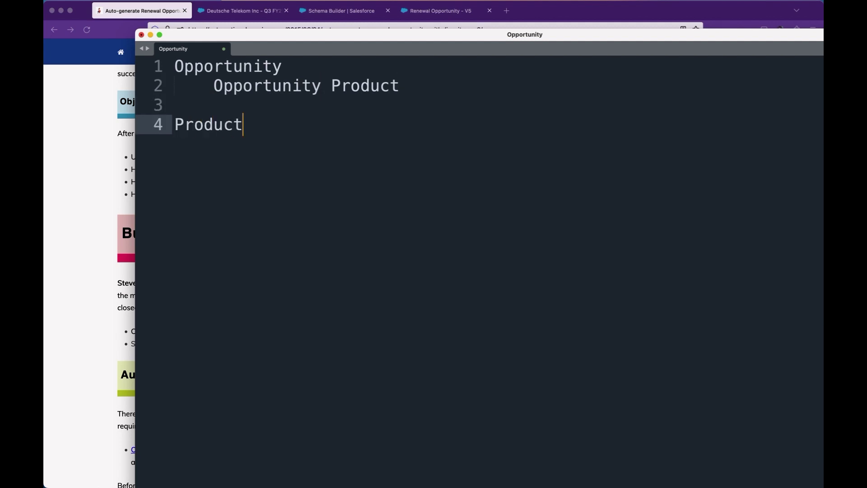
{"action": "key", "text": "Return"}
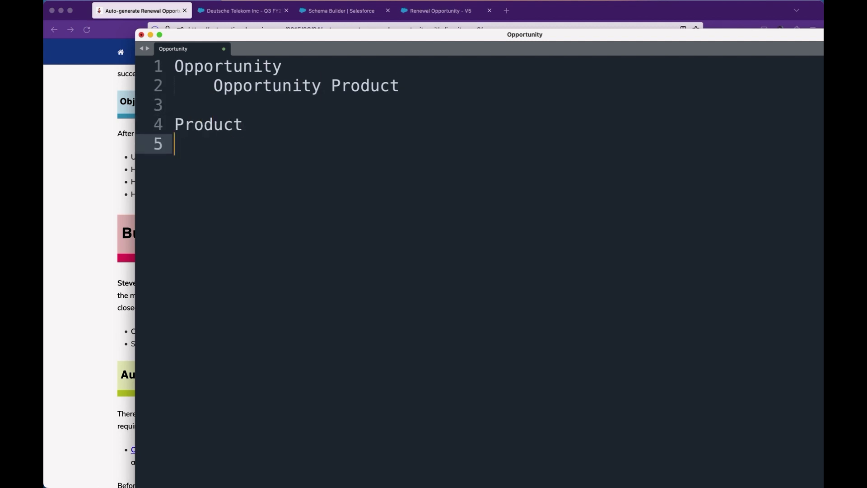
{"action": "key", "text": "Tab"}
{"action": "type", "text": "PriceBook"}
{"action": "key", "text": "Return"}
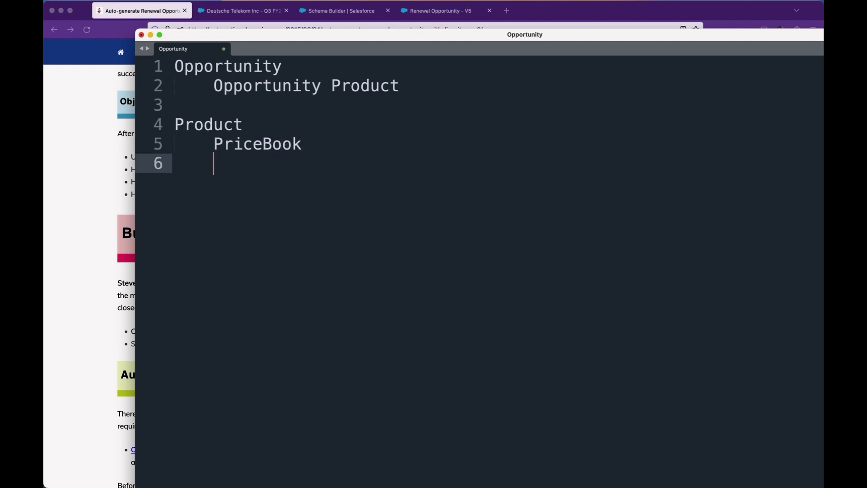
{"action": "key", "text": "Up"}
{"action": "key", "text": "shift+Tab"}
{"action": "key", "text": "End"}
{"action": "key", "text": "Return"}
{"action": "key", "text": "Return"}
{"action": "type", "text": "P"}
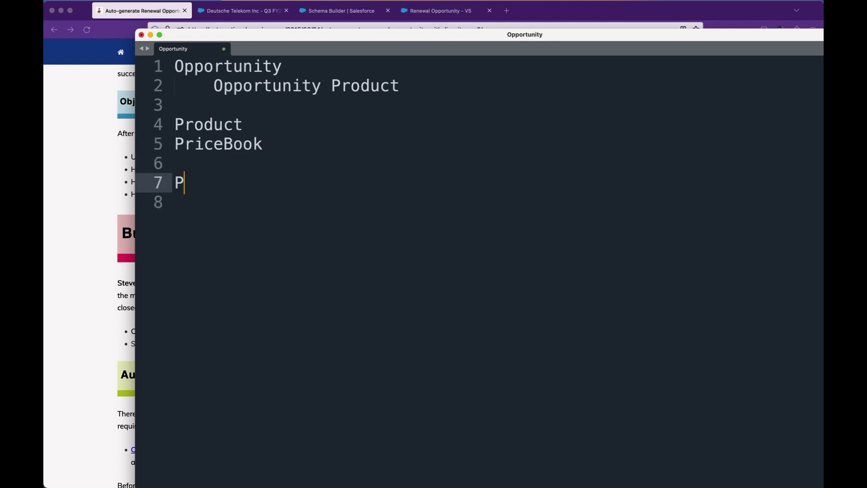
{"action": "type", "text": "roce"}
{"action": "key", "text": "BackSpace"}
{"action": "key", "text": "BackSpace"}
{"action": "key", "text": "BackSpace"}
{"action": "key", "text": "BackSpace"}
{"action": "key", "text": "BackSpace"}
{"action": "key", "text": "BackSpace"}
{"action": "key", "text": "BackSpace"}
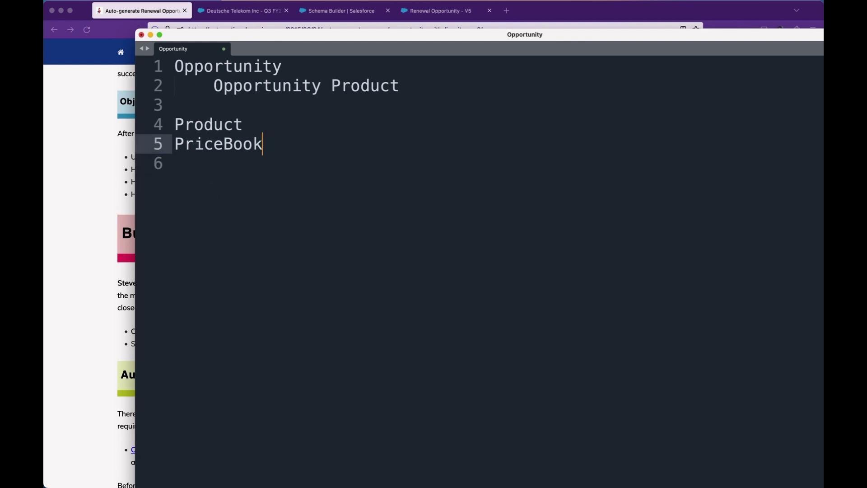
- Write Pricebook on its own line below PriceBook, leaving a blank line between them
{"action": "key", "text": "Return"}
{"action": "key", "text": "Return"}
{"action": "type", "text": "Pr"}
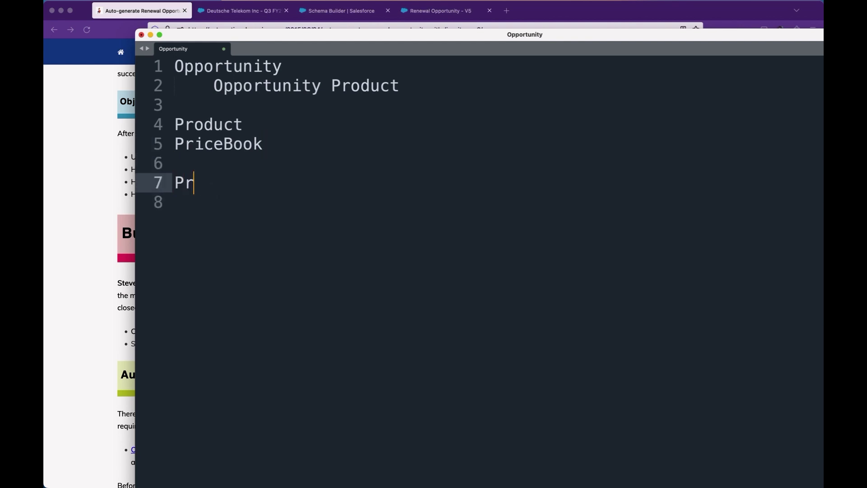
{"action": "type", "text": "icebok"}
{"action": "key", "text": "Left"}
{"action": "type", "text": "o"}
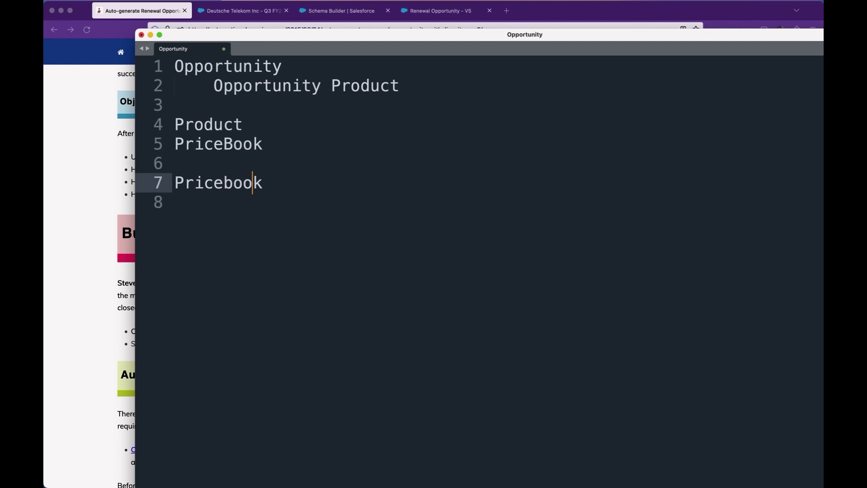
- Highlight the last Pricebook entry and the first-line Opportunity entry in the object list
{"action": "key", "text": "super+Right"}
{"action": "key", "text": "shift+Left"}
{"action": "key", "text": "shift+Left"}
{"action": "key", "text": "shift+Left"}
{"action": "key", "text": "shift+Left"}
{"action": "key", "text": "shift+Left"}
{"action": "key", "text": "shift+Left"}
{"action": "key", "text": "shift+Left"}
{"action": "key", "text": "shift+Left"}
{"action": "key", "text": "shift+Left"}
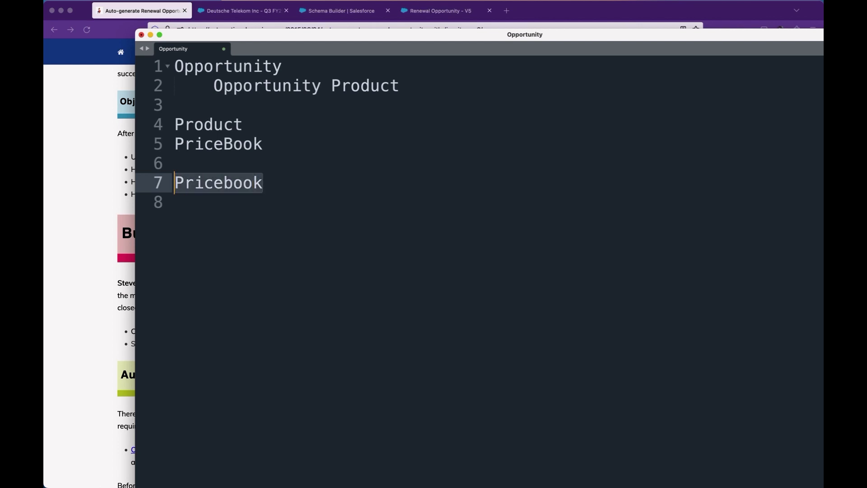
{"action": "key", "text": "super+Up"}
{"action": "key", "text": "super+Right"}
{"action": "key", "text": "shift+Left"}
{"action": "key", "text": "shift+Left"}
{"action": "key", "text": "shift+Left"}
{"action": "key", "text": "shift+Left"}
{"action": "key", "text": "shift+Left"}
{"action": "key", "text": "shift+Left"}
{"action": "key", "text": "shift+Left"}
{"action": "key", "text": "shift+Left"}
{"action": "key", "text": "shift+Left"}
{"action": "key", "text": "shift+Left"}
{"action": "key", "text": "shift+Left"}
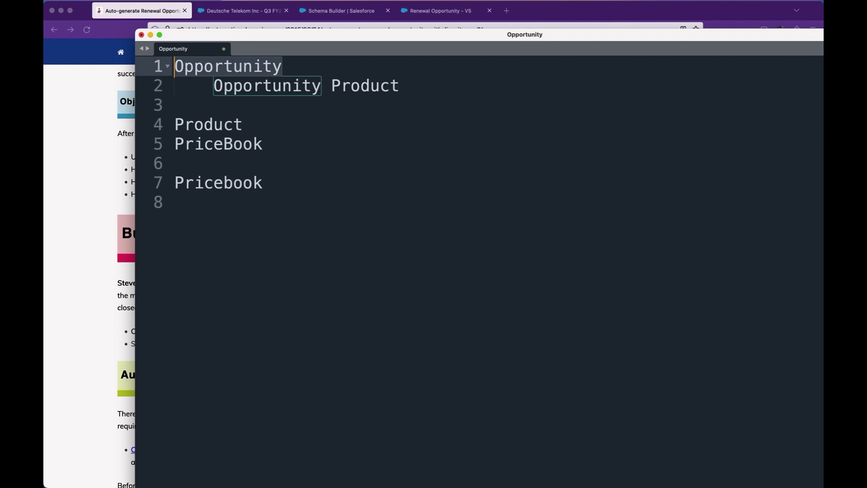
- Extend the last entry in the object list to PricebookEntry and highlight it
{"action": "left_click", "coordinate": [263, 183]}
{"action": "type", "text": "Entry"}
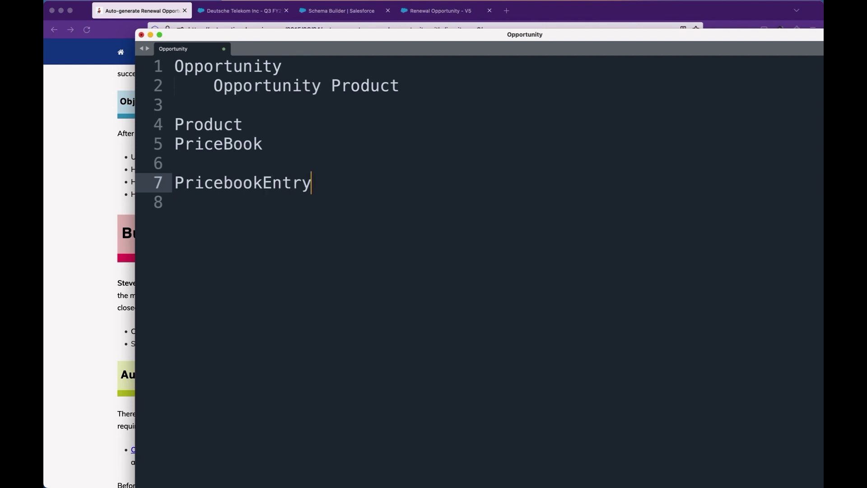
{"action": "key", "text": "ctrl+shift+Left"}
{"action": "key", "text": "ctrl+shift+Left"}
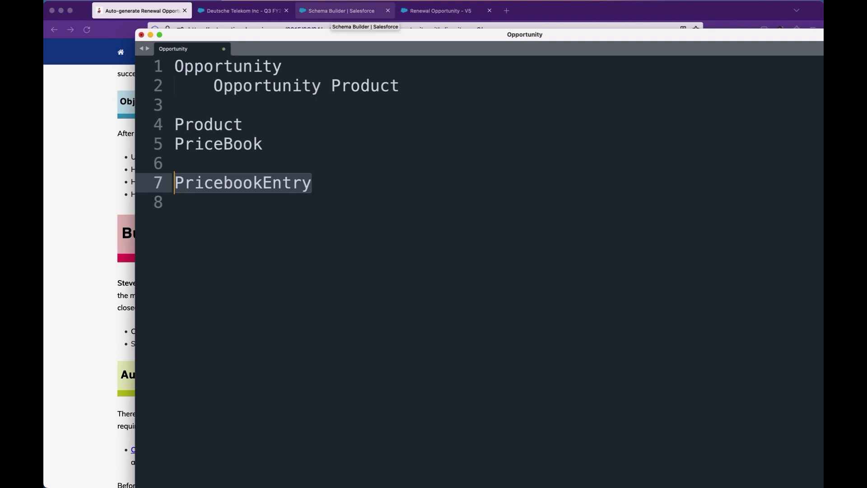
- View the object relationships in Schema Builder, and open Setup's Object Manager from the Deutsche Telekom opportunity
{"action": "left_click", "coordinate": [341, 11]}
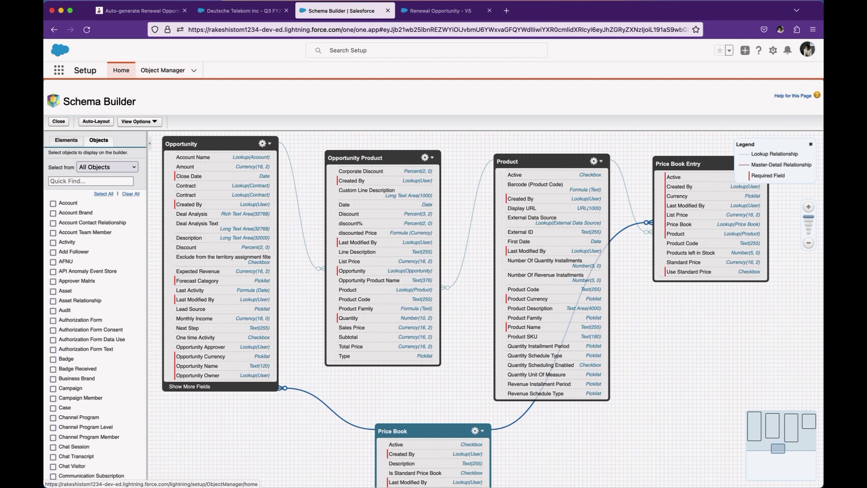
{"action": "left_click", "coordinate": [243, 11]}
{"action": "left_click", "coordinate": [773, 50]}
{"action": "left_click", "coordinate": [736, 75]}
{"action": "left_click", "coordinate": [162, 70]}
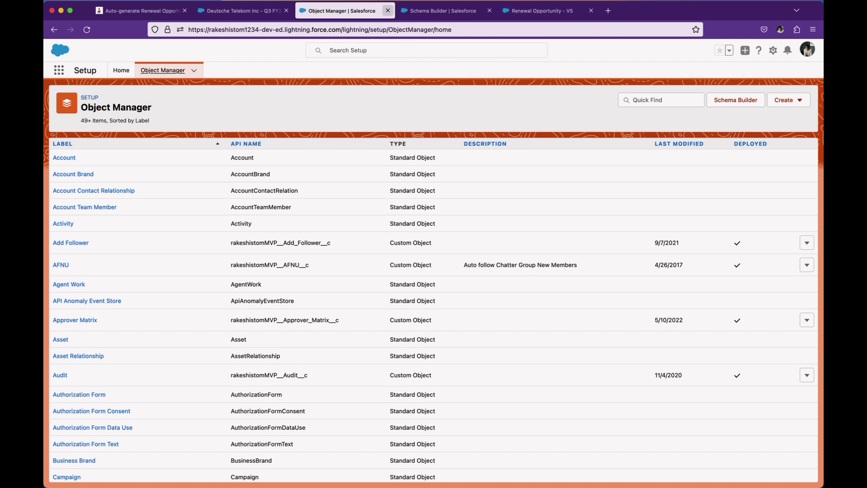
- Close the Object Manager page and move the Price Book object directly below Opportunity Product in Schema Builder
{"action": "left_click", "coordinate": [388, 11]}
{"action": "left_click", "coordinate": [348, 10]}
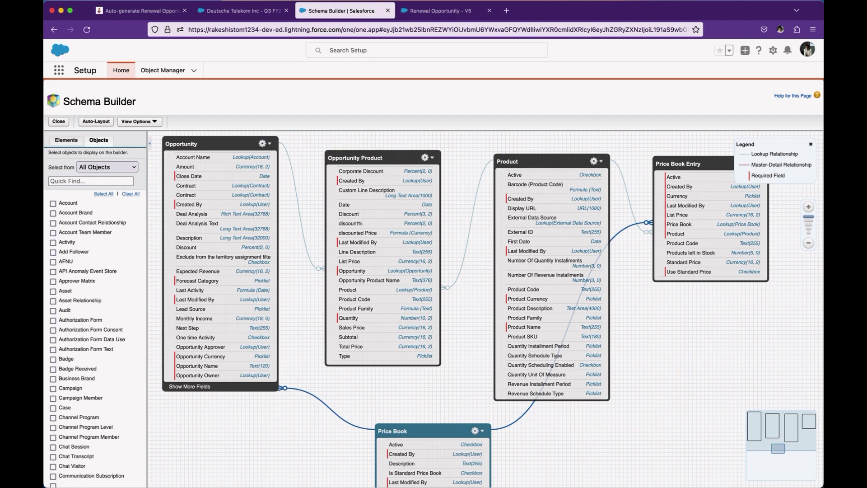
{"action": "left_click_drag", "start_coordinate": [406, 431], "coordinate": [351, 400]}
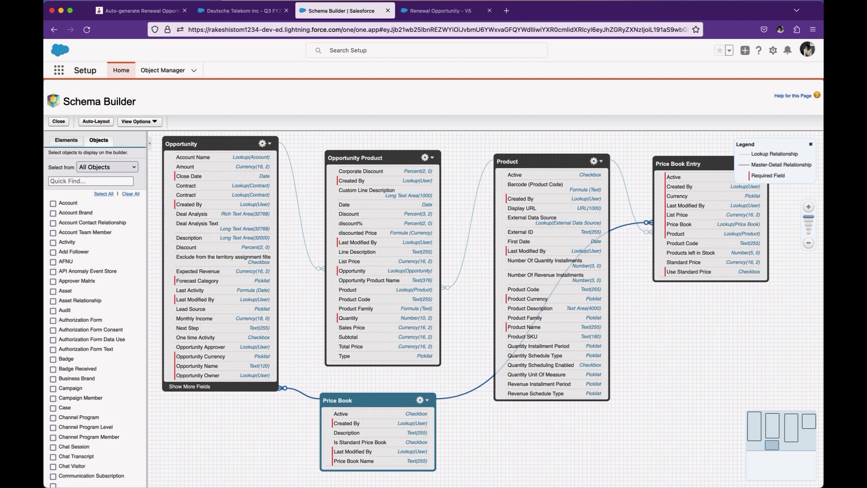
- Review the renewal opportunity article's solution approach and its complete flow diagram, from Start to Stop
{"action": "left_click", "coordinate": [140, 11]}
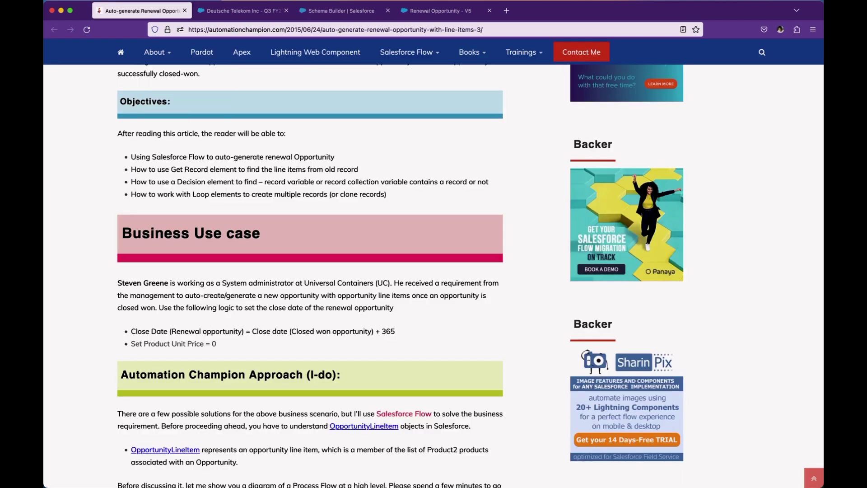
{"action": "scroll", "coordinate": [310, 271], "scroll_direction": "down", "scroll_amount": 5}
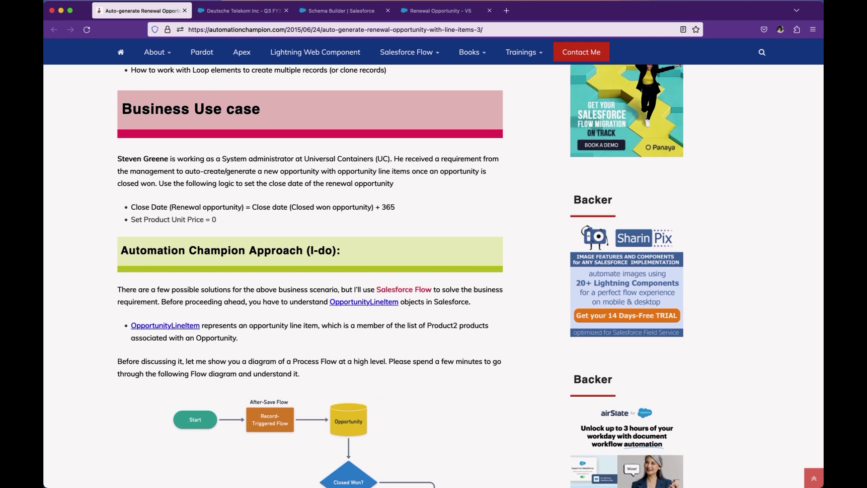
{"action": "scroll", "coordinate": [469, 275], "scroll_direction": "down", "scroll_amount": 2}
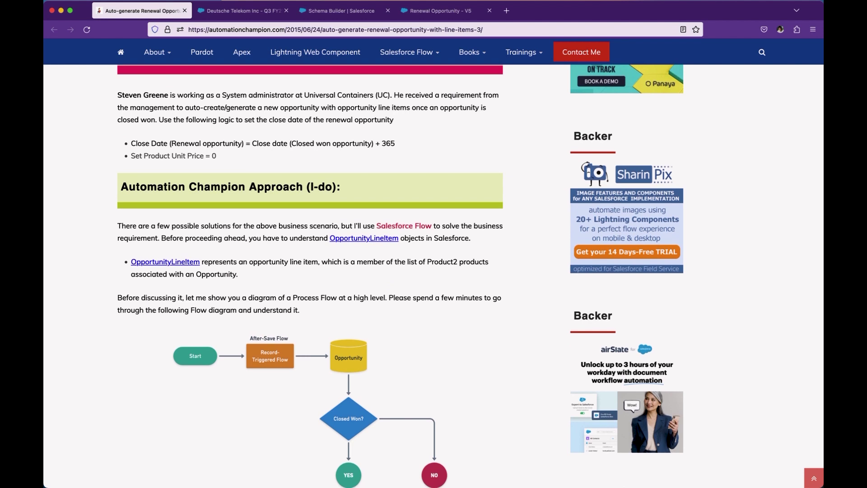
{"action": "scroll", "coordinate": [470, 275], "scroll_direction": "down", "scroll_amount": 1}
{"action": "double_click", "coordinate": [442, 226]}
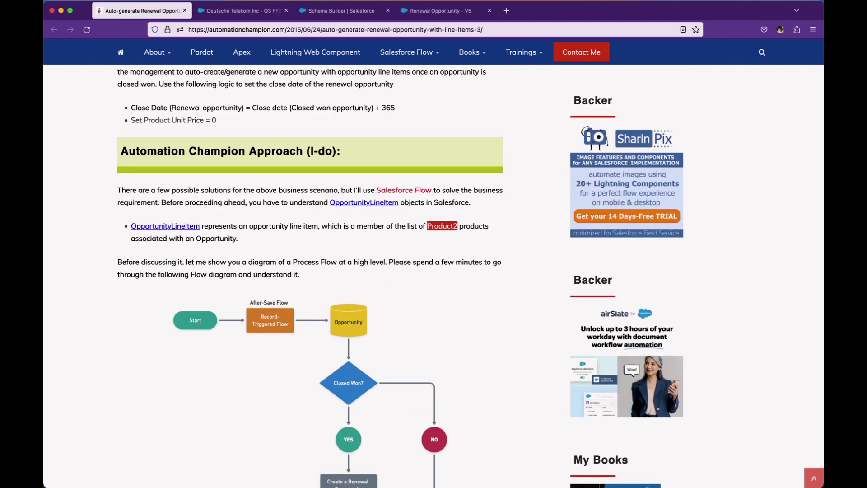
{"action": "scroll", "coordinate": [316, 275], "scroll_direction": "down", "scroll_amount": 6}
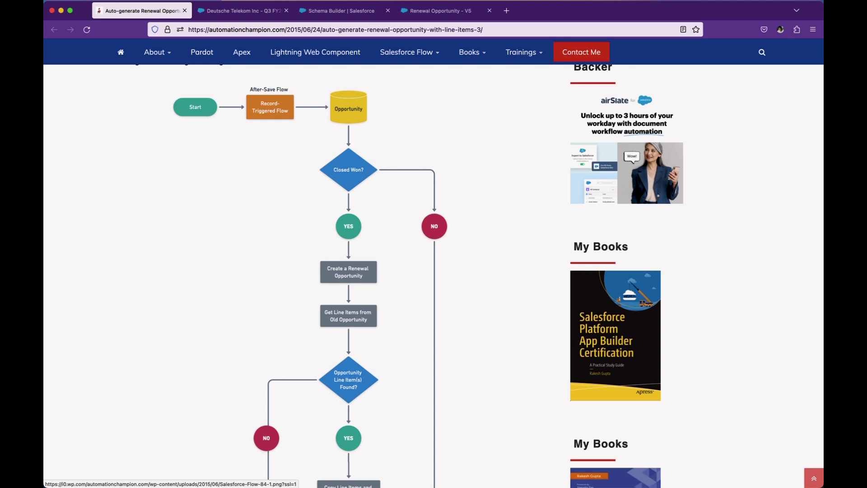
{"action": "scroll", "coordinate": [428, 276], "scroll_direction": "down", "scroll_amount": 1}
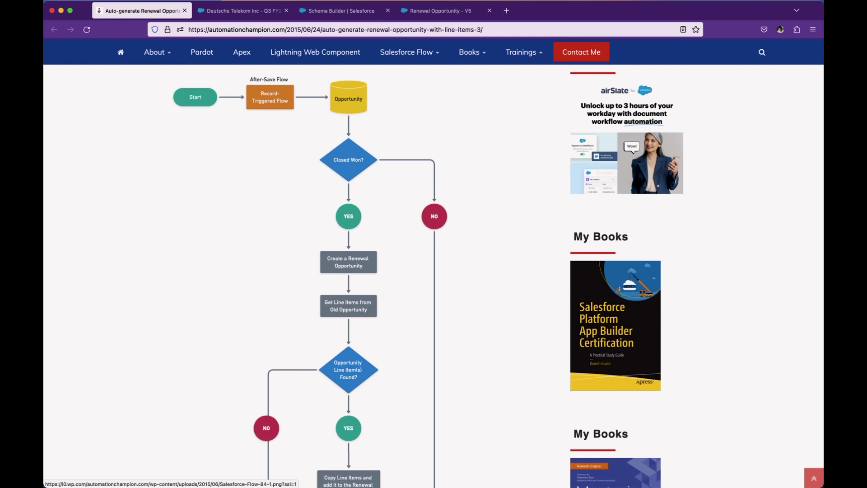
{"action": "scroll", "coordinate": [428, 275], "scroll_direction": "down", "scroll_amount": 3}
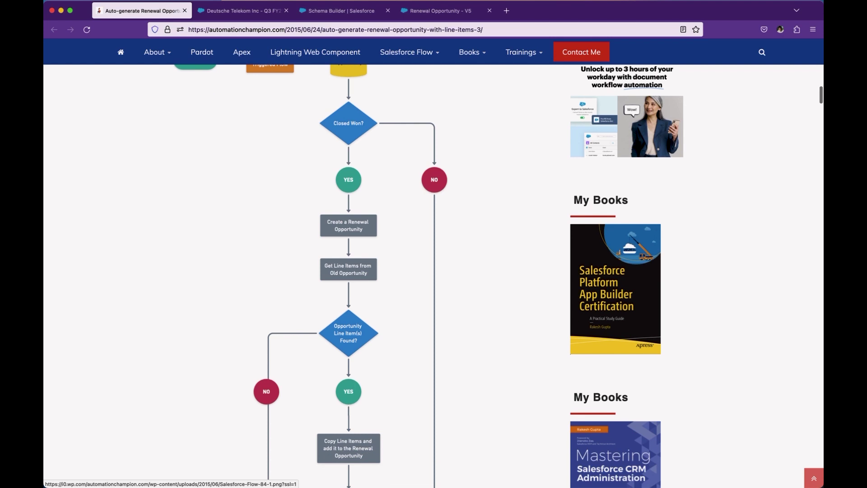
{"action": "scroll", "coordinate": [429, 276], "scroll_direction": "down", "scroll_amount": 1}
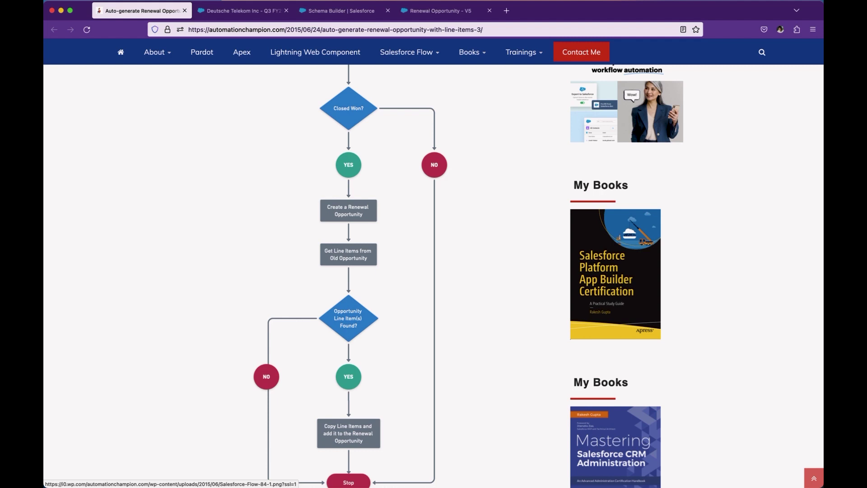
{"action": "scroll", "coordinate": [428, 276], "scroll_direction": "down", "scroll_amount": 2}
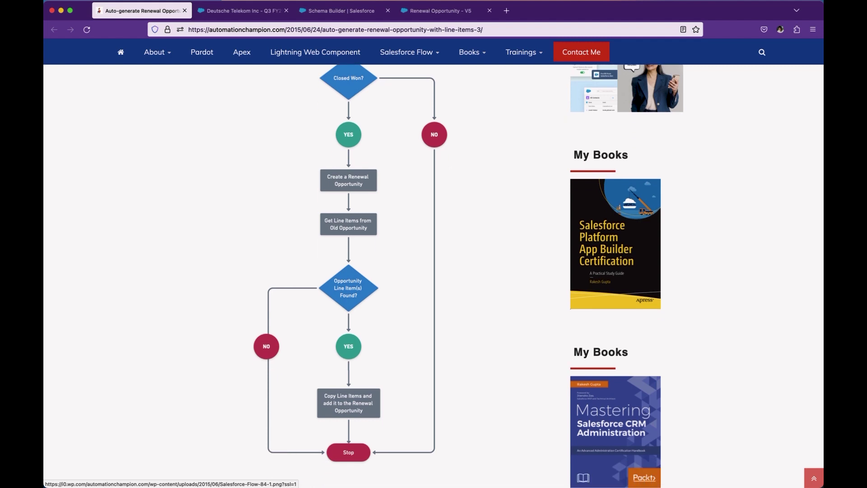
{"action": "scroll", "coordinate": [434, 276], "scroll_direction": "down", "scroll_amount": 1}
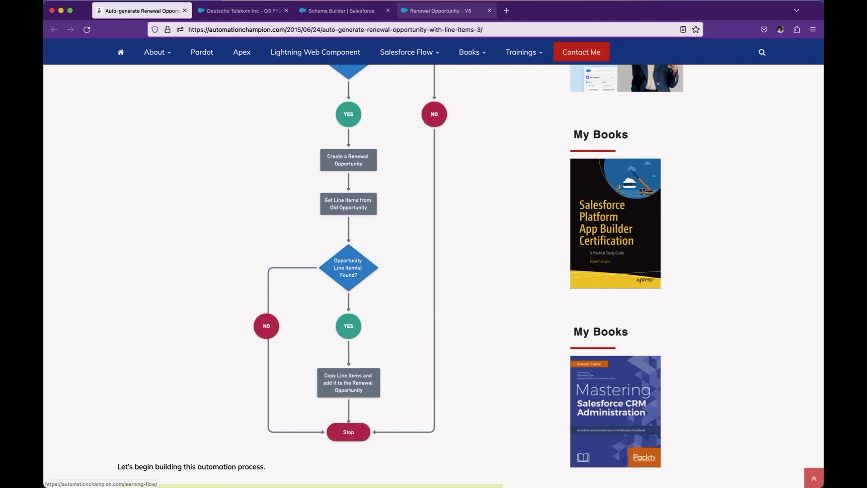
- Set the Deutsche Telekom opportunity's close date to 7/22/2023, rename it Deutsche Telekom Inc - Q3 FY23, and save the record
{"action": "left_click", "coordinate": [243, 11]}
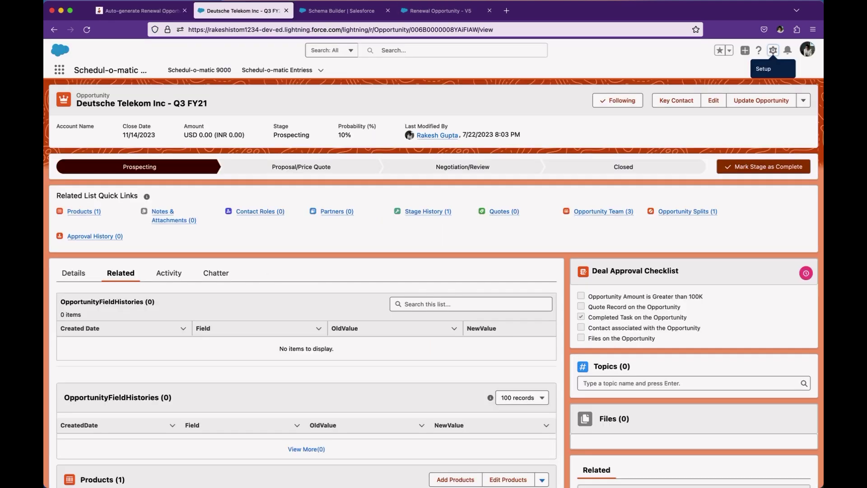
{"action": "left_click", "coordinate": [74, 273]}
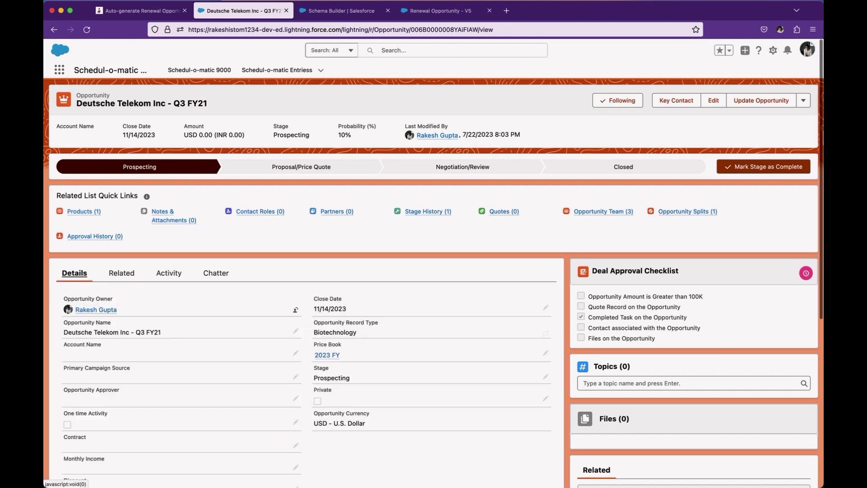
{"action": "left_click", "coordinate": [545, 307]}
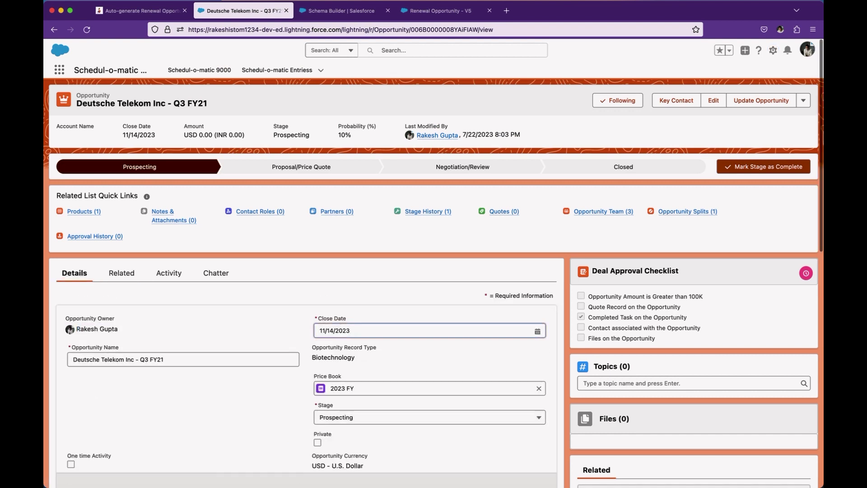
{"action": "left_click", "coordinate": [480, 315]}
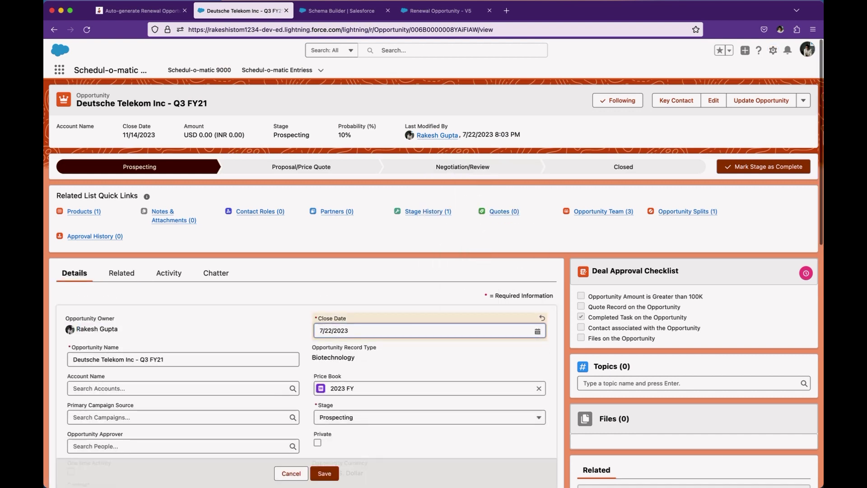
{"action": "scroll", "coordinate": [480, 315], "scroll_direction": "down", "scroll_amount": 1}
{"action": "scroll", "coordinate": [434, 289], "scroll_direction": "down", "scroll_amount": 1}
{"action": "left_click", "coordinate": [181, 312]}
{"action": "key", "text": "BackSpace"}
{"action": "type", "text": "3"}
{"action": "key", "text": "Return"}
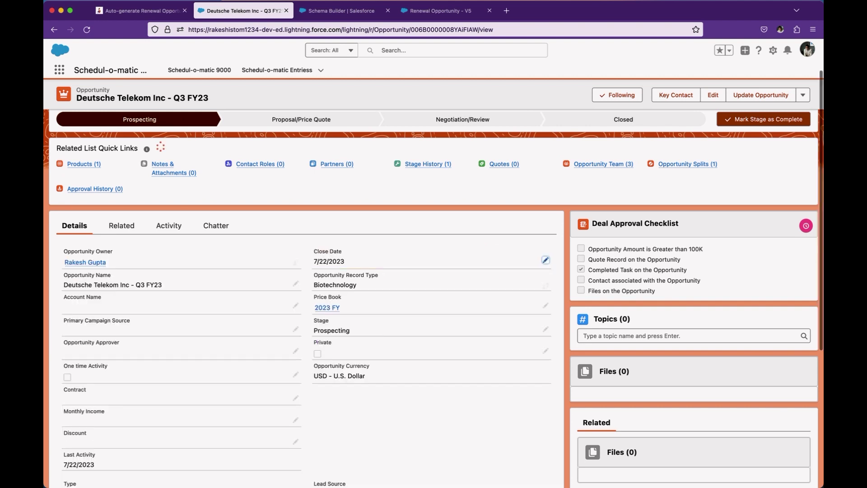
- Select the Closed stage on the opportunity's path, and choose iPhone 14 Pro Max as an additional product from the 2023 FY price book
{"action": "left_click", "coordinate": [623, 167]}
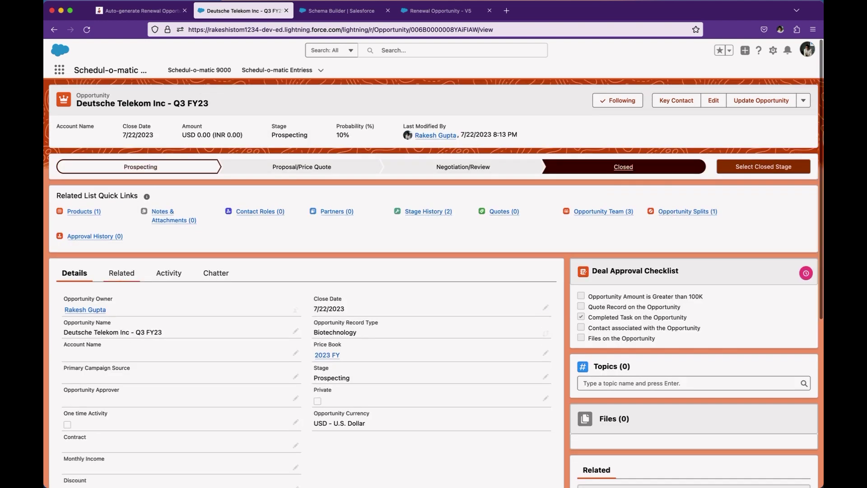
{"action": "left_click", "coordinate": [122, 273]}
{"action": "scroll", "coordinate": [434, 271], "scroll_direction": "down", "scroll_amount": 2}
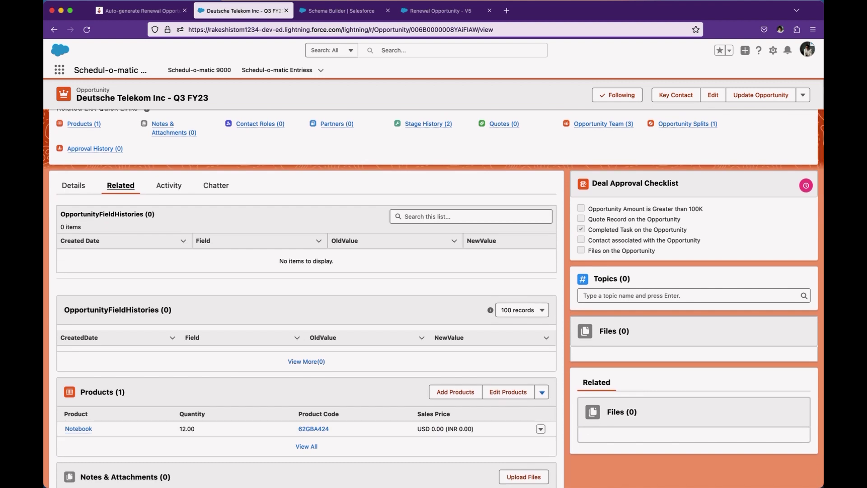
{"action": "left_click", "coordinate": [456, 392]}
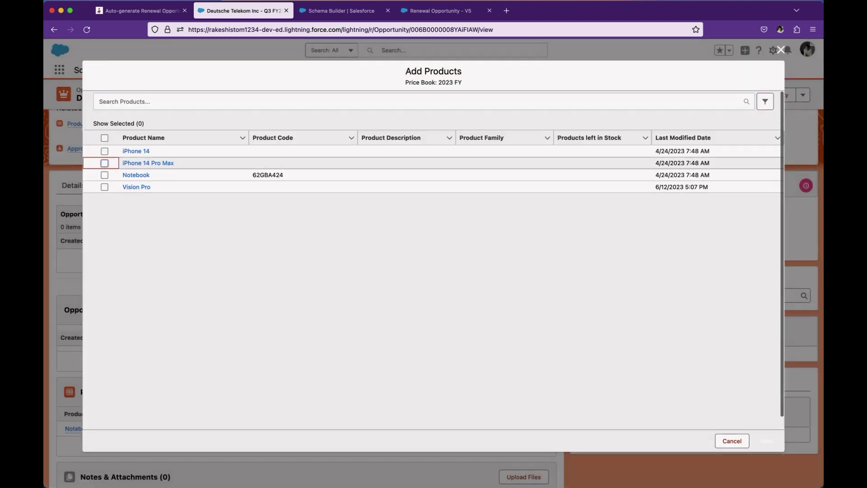
{"action": "left_click", "coordinate": [104, 164]}
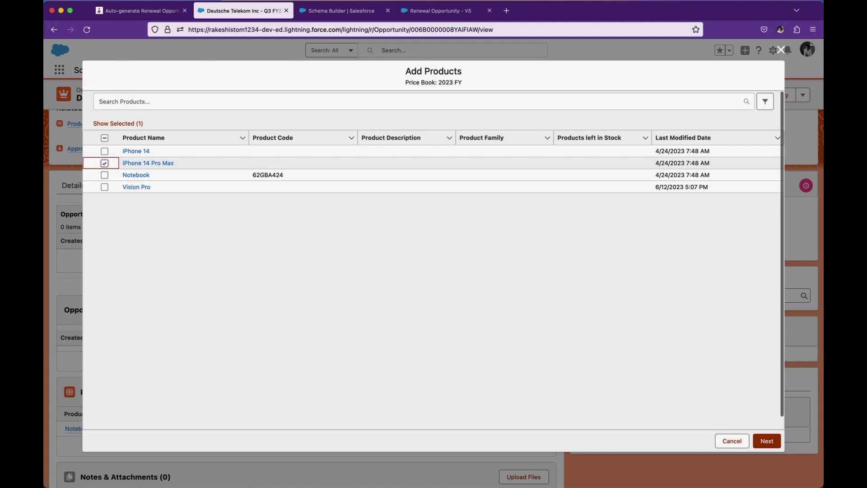
{"action": "left_click", "coordinate": [766, 441]}
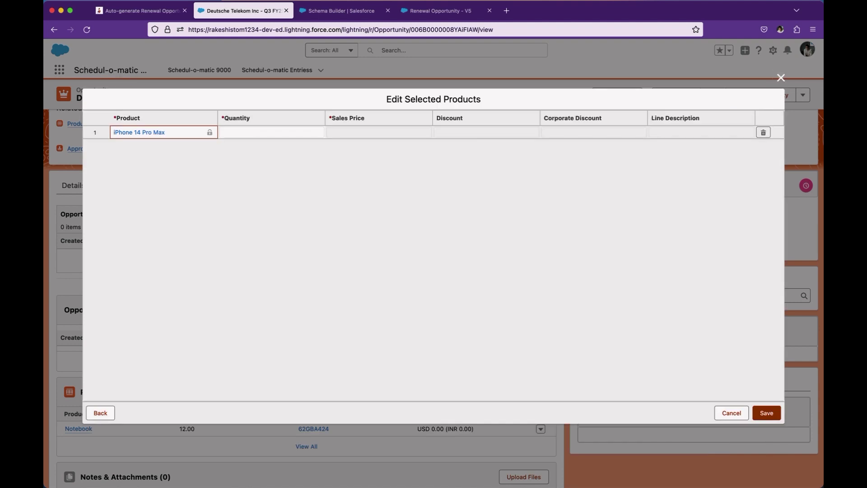
- Set the iPhone 14 Pro Max line's quantity to 12 and sales price to 999, and save the product
{"action": "type", "text": "12"}
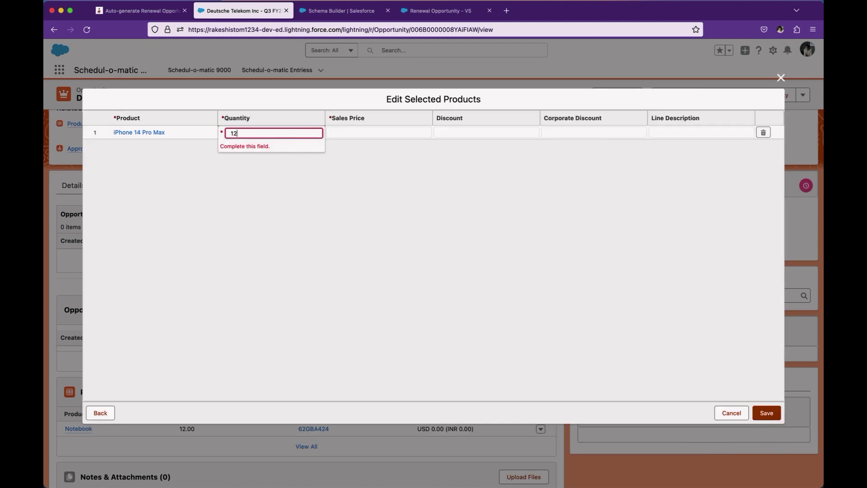
{"action": "left_click", "coordinate": [766, 413]}
{"action": "left_click", "coordinate": [379, 131]}
{"action": "type", "text": "999"}
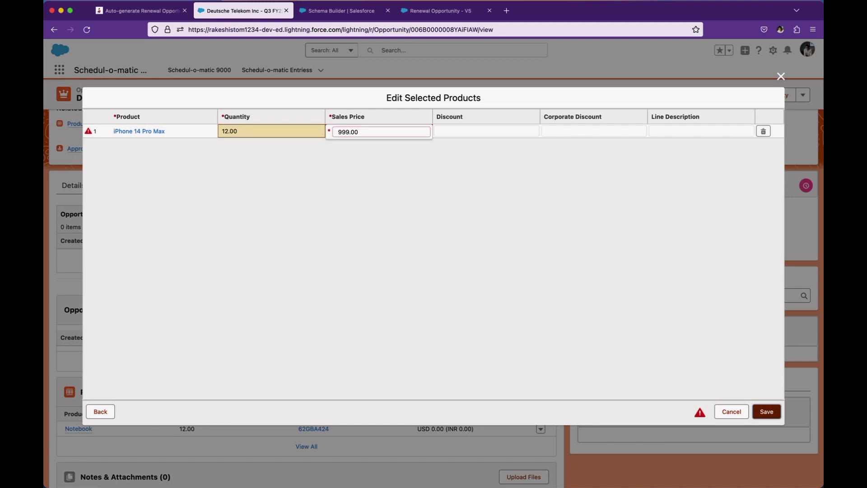
{"action": "left_click", "coordinate": [767, 412]}
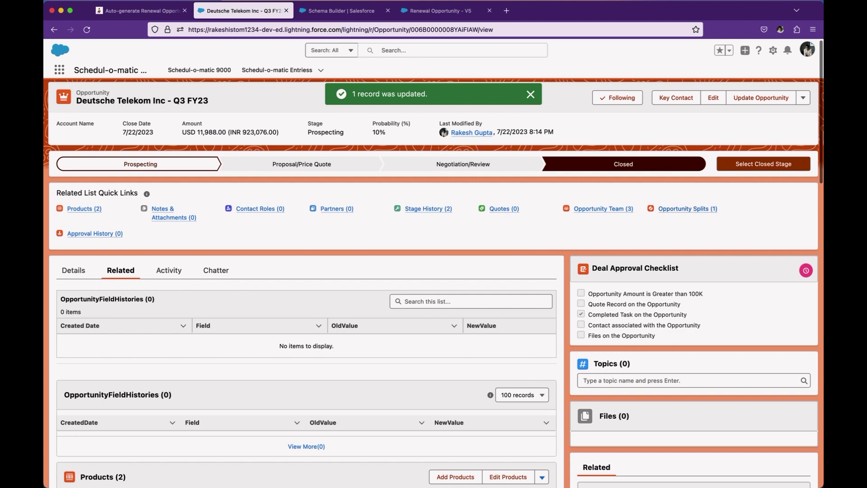
- Close the Deutsche Telekom Inc - Q3 FY23 opportunity with the stage Closed Won and save it
{"action": "left_click", "coordinate": [763, 163]}
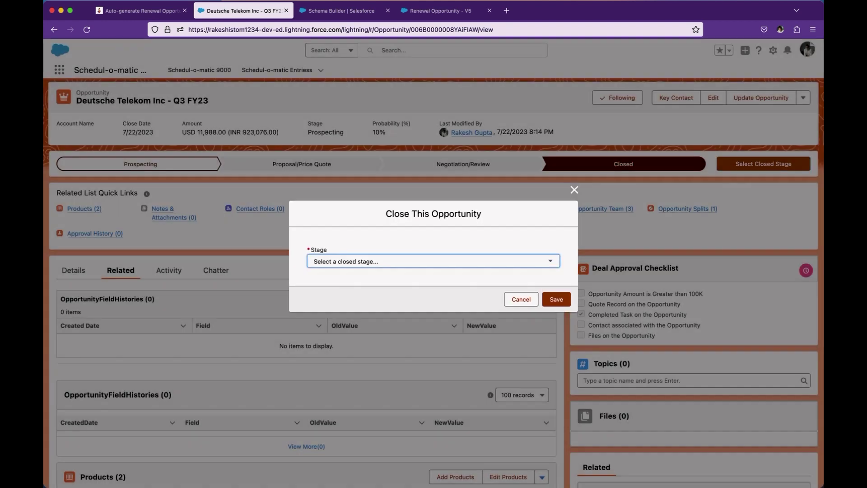
{"action": "left_click", "coordinate": [433, 261]}
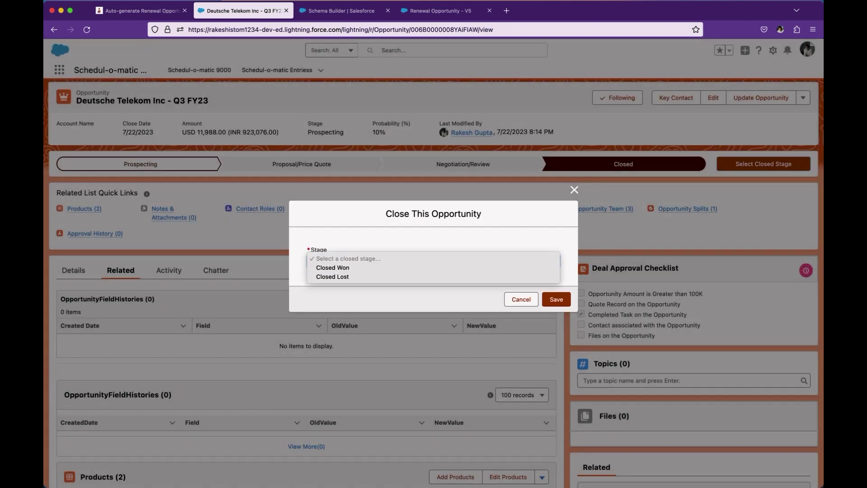
{"action": "left_click", "coordinate": [433, 268]}
{"action": "left_click", "coordinate": [556, 299]}
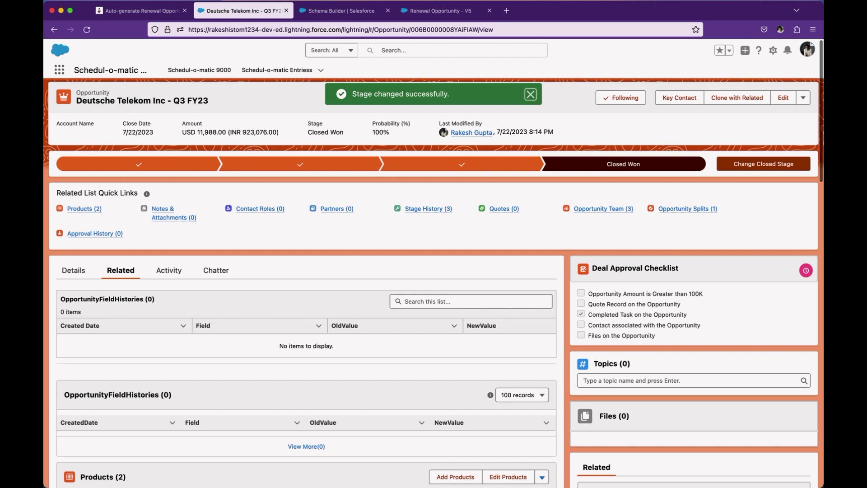
- Go to the Opportunities list and open the Deutsche Telekom Inc - Q3 FY23 record that is in the Prospecting stage
{"action": "left_click", "coordinate": [59, 70]}
{"action": "type", "text": "opp"}
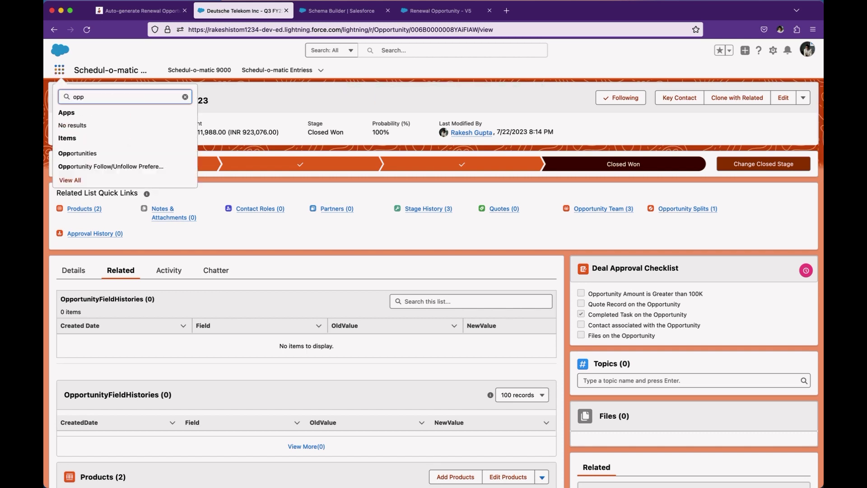
{"action": "key", "text": "Return"}
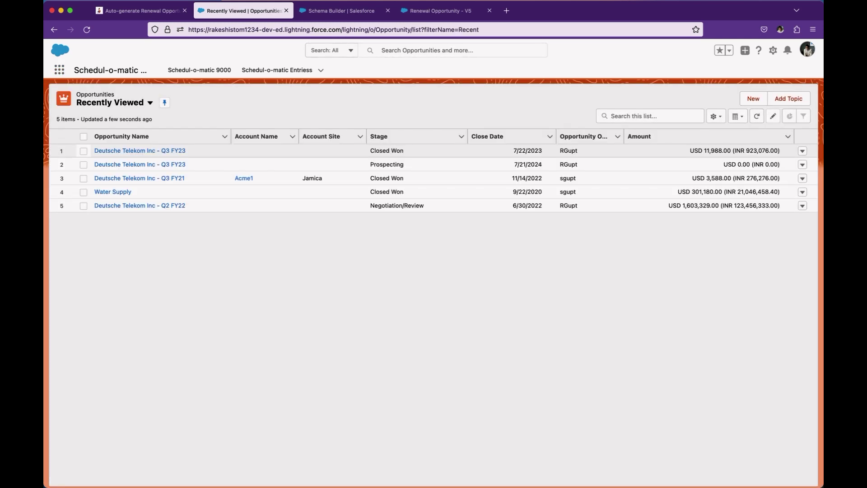
{"action": "double_click", "coordinate": [398, 150]}
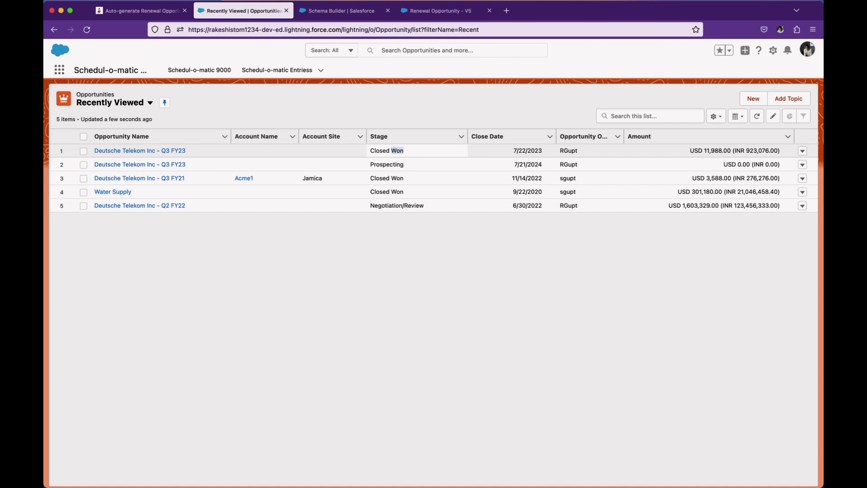
{"action": "left_click", "coordinate": [140, 164]}
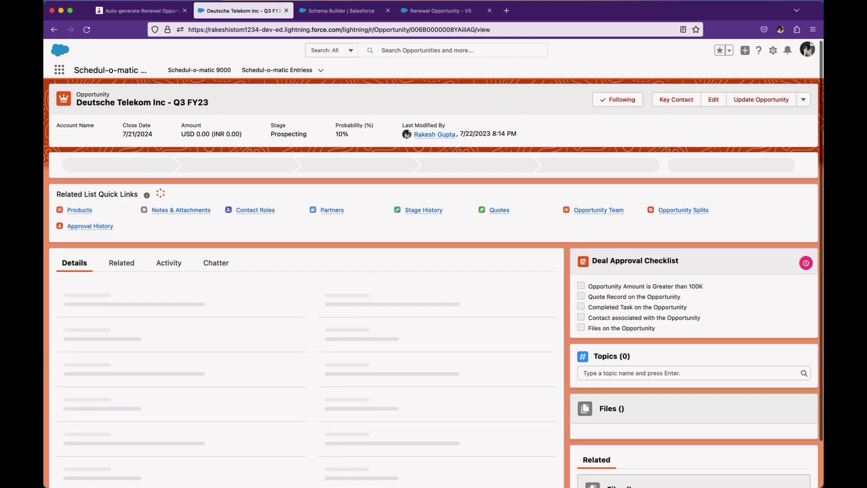
- Check the renewal opportunity's close date, name and related products
{"action": "left_click_drag", "start_coordinate": [122, 133], "coordinate": [154, 133]}
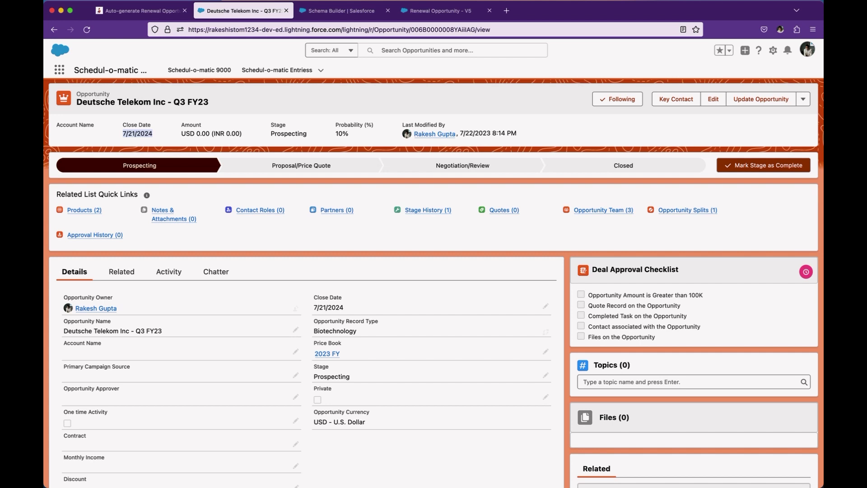
{"action": "left_click_drag", "start_coordinate": [163, 331], "coordinate": [76, 330]}
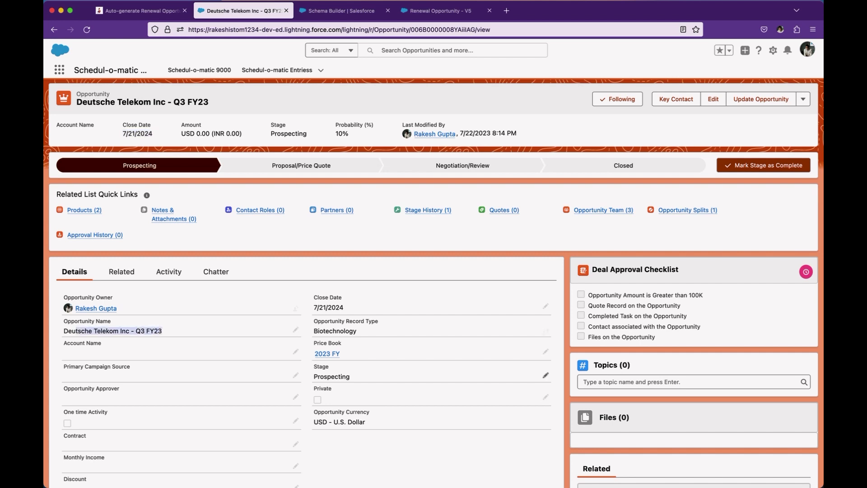
{"action": "left_click", "coordinate": [121, 272]}
{"action": "scroll", "coordinate": [122, 271], "scroll_direction": "down", "scroll_amount": 2}
{"action": "scroll", "coordinate": [306, 280], "scroll_direction": "down", "scroll_amount": 3}
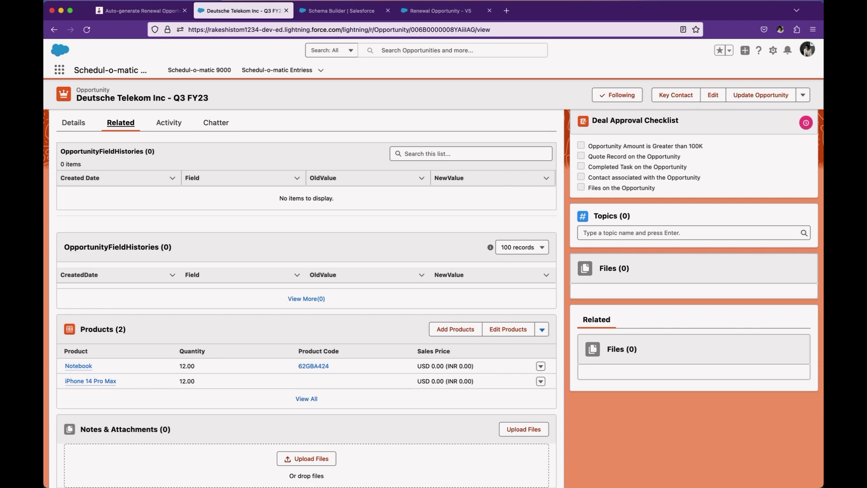
- Switch to the Renewal Opportunity - V5 flow, enlarge the browser window and bring the flow's Start element into view
{"action": "left_click", "coordinate": [436, 10]}
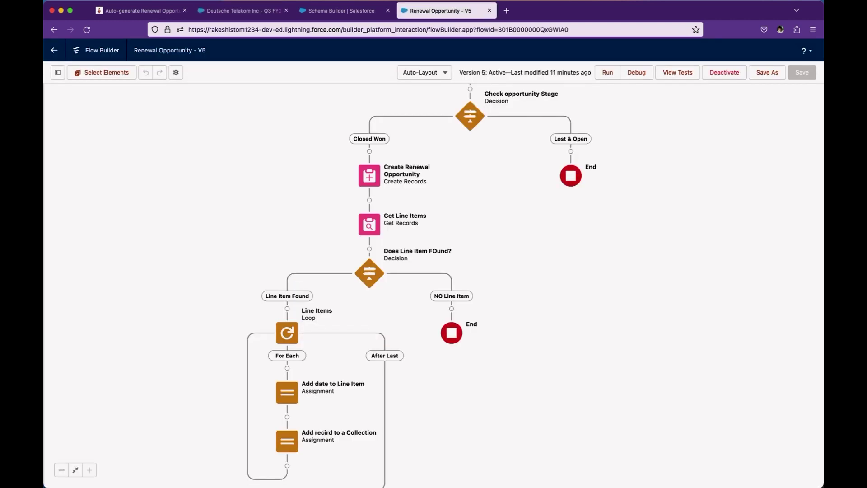
{"action": "left_click", "coordinate": [70, 10]}
{"action": "scroll", "coordinate": [434, 284], "scroll_direction": "down", "scroll_amount": 2}
{"action": "scroll", "coordinate": [434, 284], "scroll_direction": "right", "scroll_amount": 1}
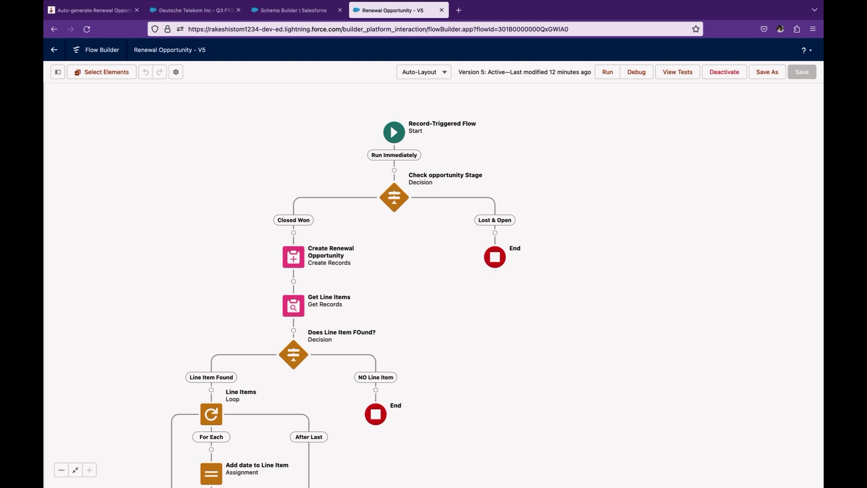
- Review the Start element's object, trigger, entry conditions and optimization setting, and close its configuration without changes
{"action": "left_click", "coordinate": [394, 132]}
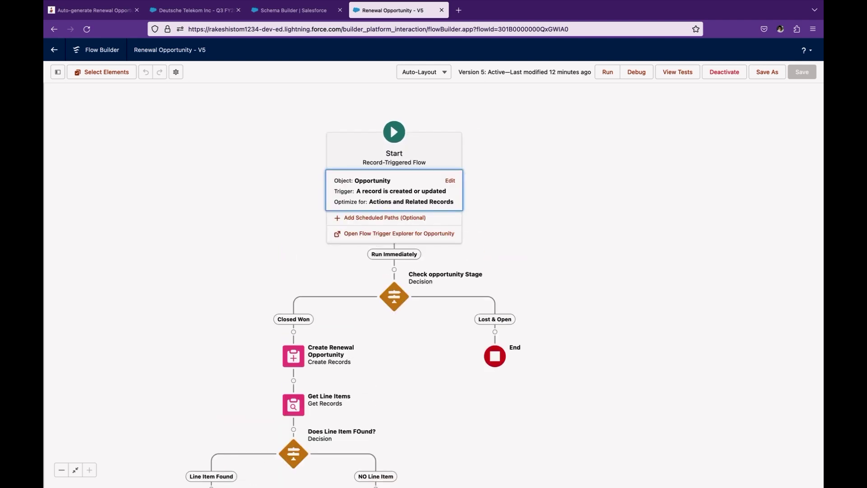
{"action": "left_click", "coordinate": [450, 181]}
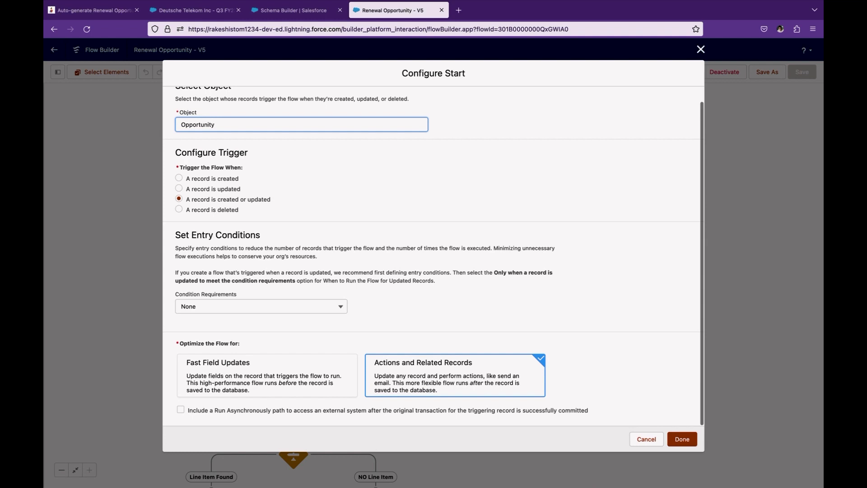
{"action": "left_click_drag", "start_coordinate": [485, 383], "coordinate": [470, 383]}
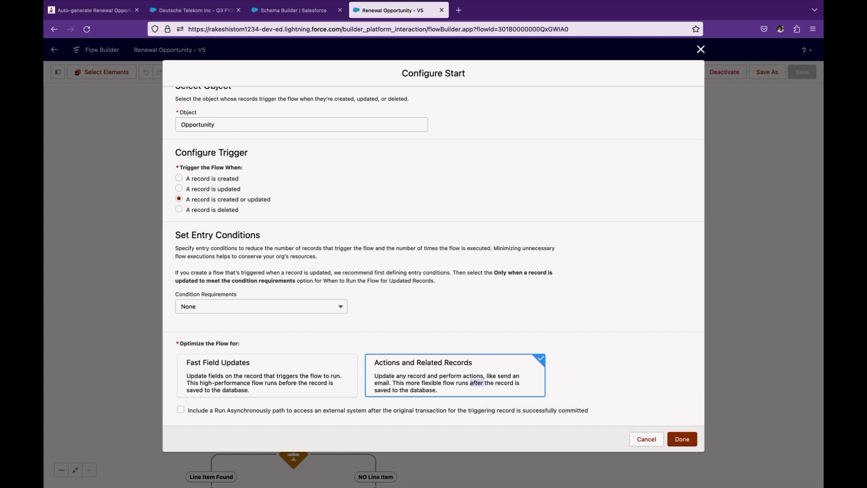
{"action": "left_click", "coordinate": [647, 439]}
{"action": "key", "text": "Return"}
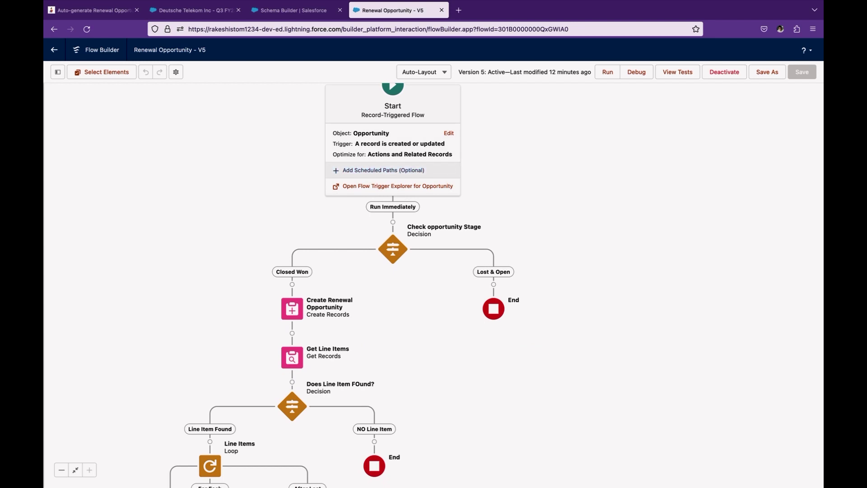
{"action": "left_click", "coordinate": [397, 143]}
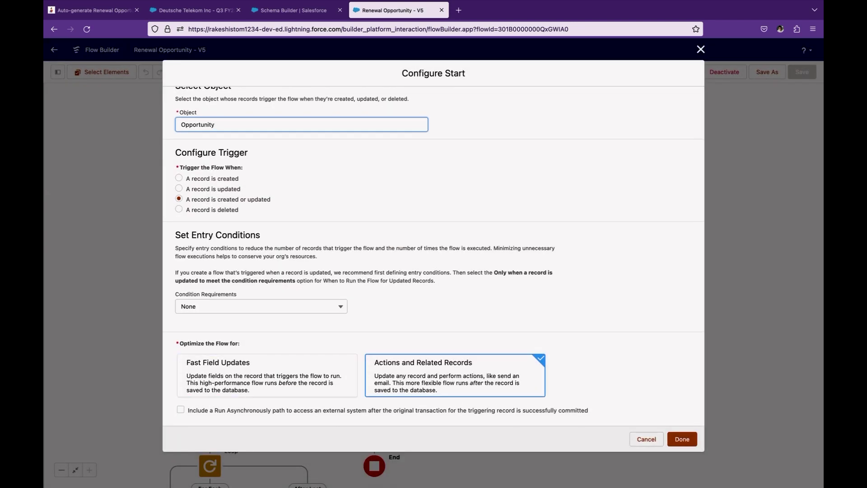
{"action": "key", "text": "Escape"}
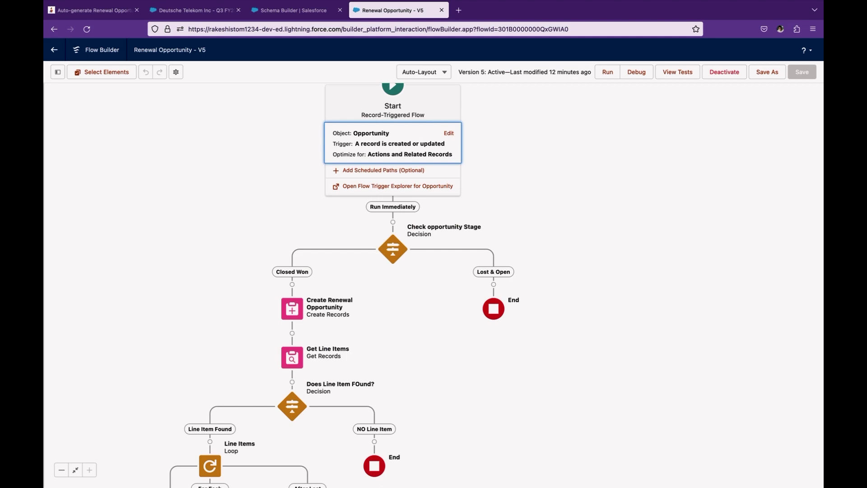
- Examine the Closed Won outcome's stage condition and execution setting in the Check opportunity Stage decision, and close the decision
{"action": "double_click", "coordinate": [393, 249]}
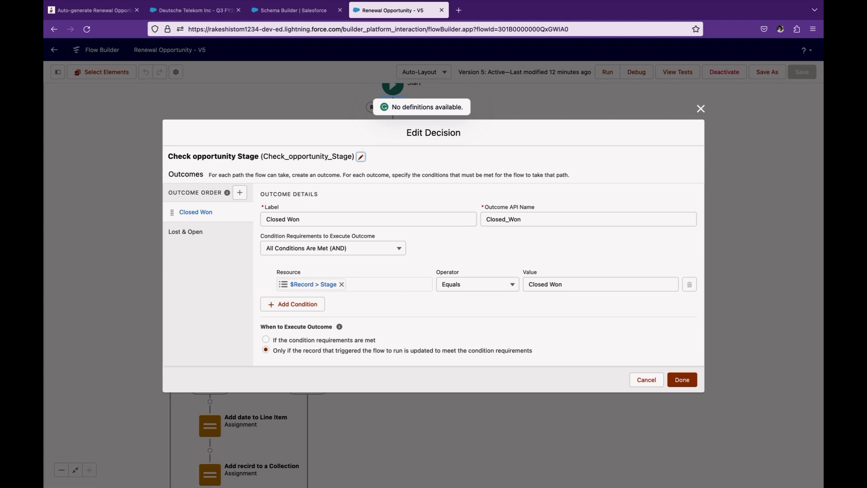
{"action": "left_click_drag", "start_coordinate": [533, 351], "coordinate": [303, 351]}
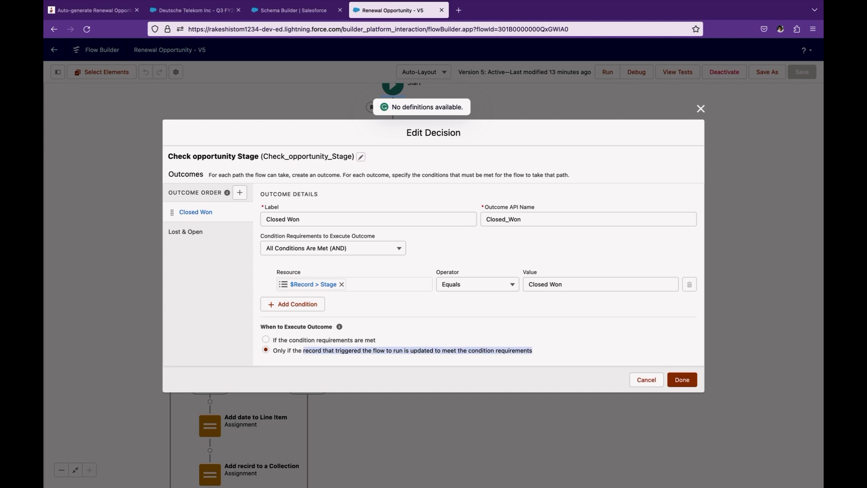
{"action": "left_click", "coordinate": [683, 380]}
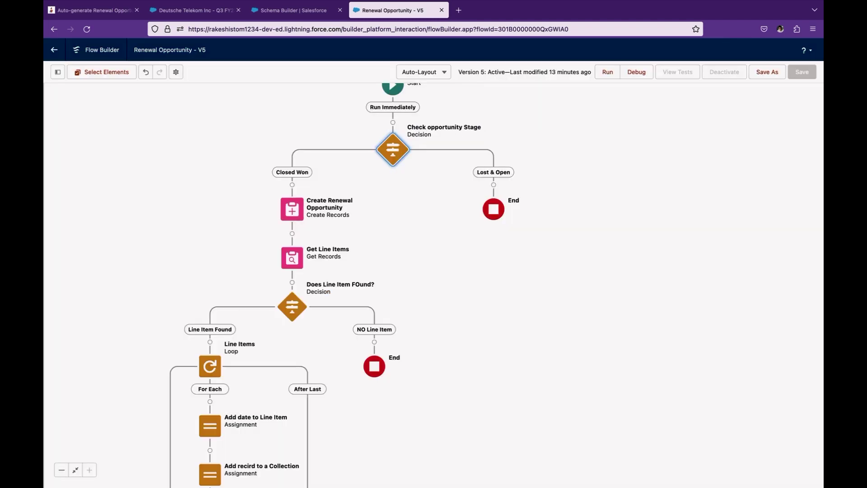
- Open the Create Renewal Opportunity element and review the object and all field values it sets on the new opportunity
{"action": "double_click", "coordinate": [292, 209]}
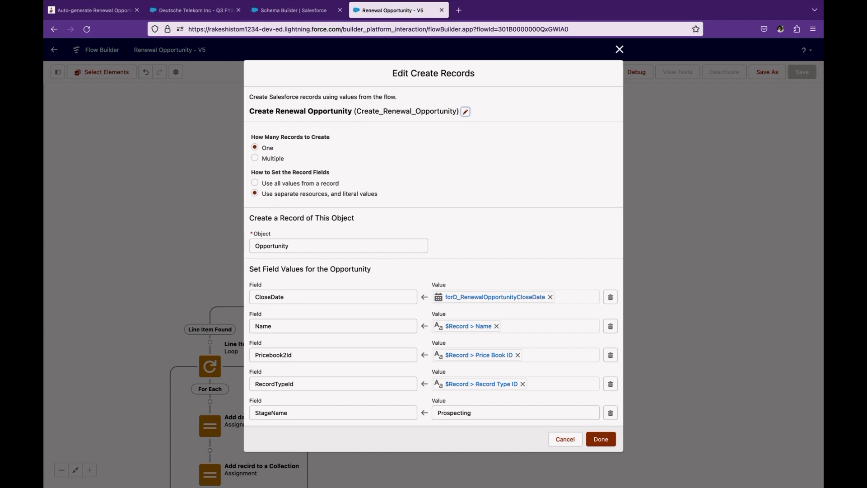
{"action": "scroll", "coordinate": [434, 255], "scroll_direction": "down", "scroll_amount": 2}
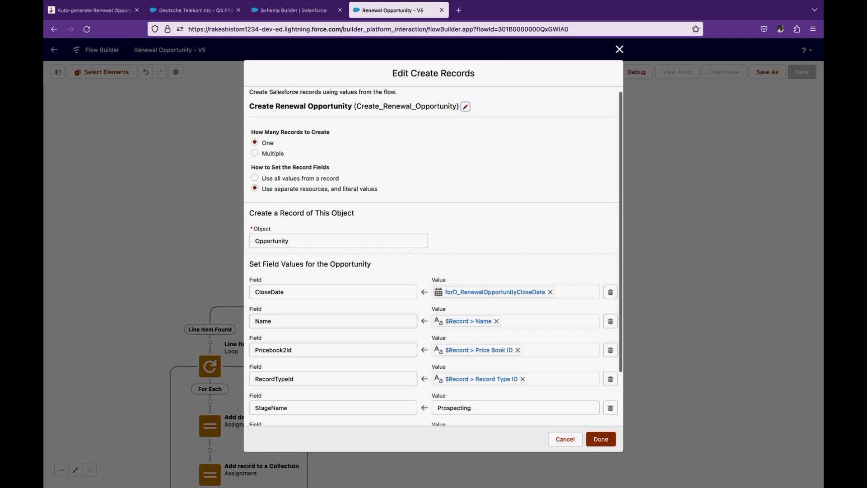
{"action": "scroll", "coordinate": [434, 255], "scroll_direction": "up", "scroll_amount": 1}
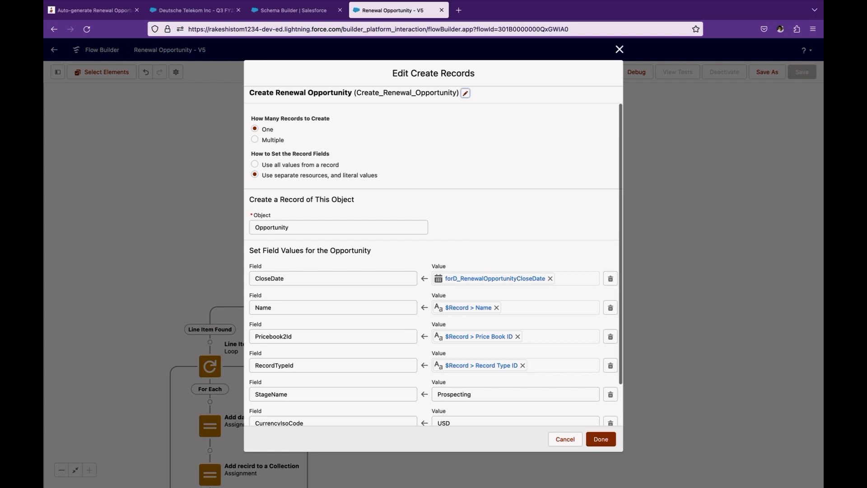
{"action": "scroll", "coordinate": [433, 257], "scroll_direction": "down", "scroll_amount": 1}
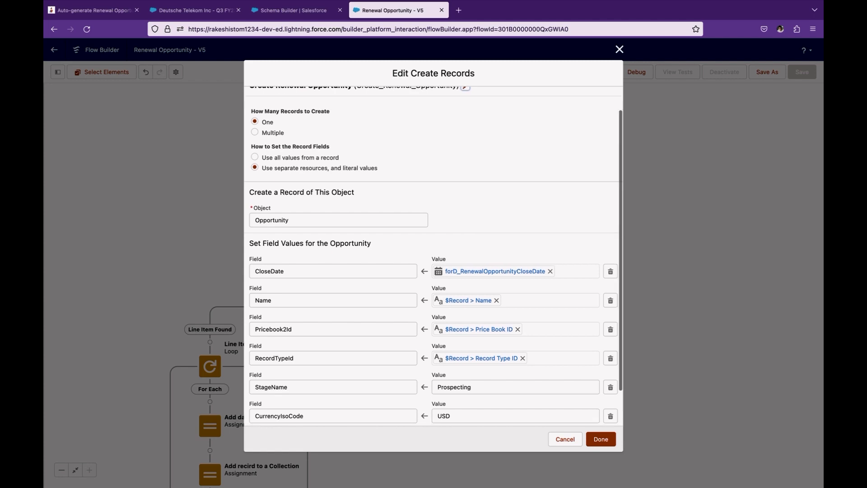
{"action": "scroll", "coordinate": [434, 258], "scroll_direction": "down", "scroll_amount": 1}
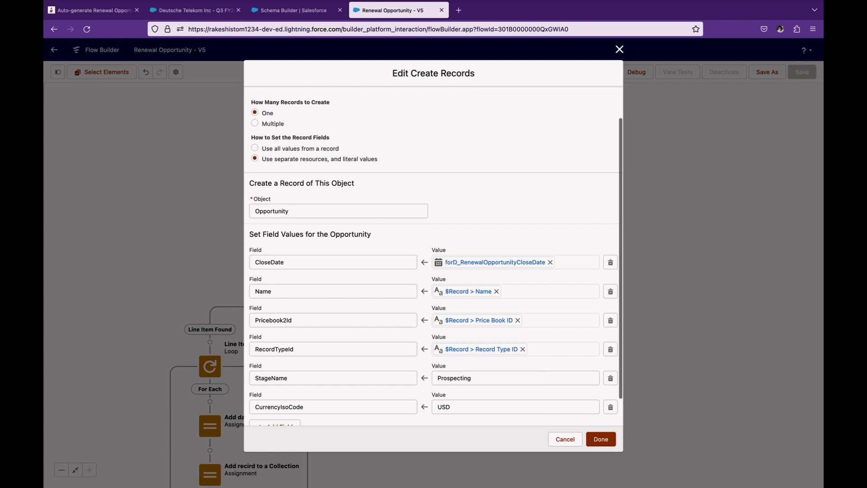
{"action": "scroll", "coordinate": [433, 257], "scroll_direction": "down", "scroll_amount": 3}
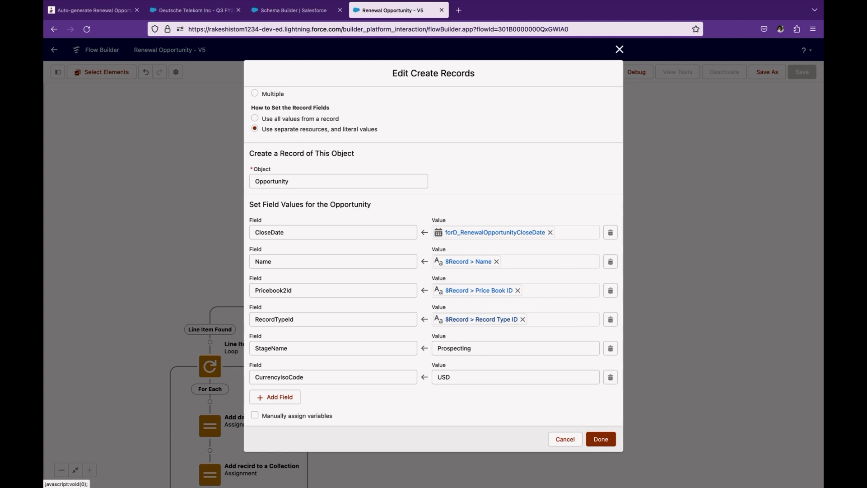
- Set the CurrencyIsoCode field of the renewal opportunity to the triggering record's Opportunity Currency instead of a fixed currency
{"action": "left_click", "coordinate": [469, 377]}
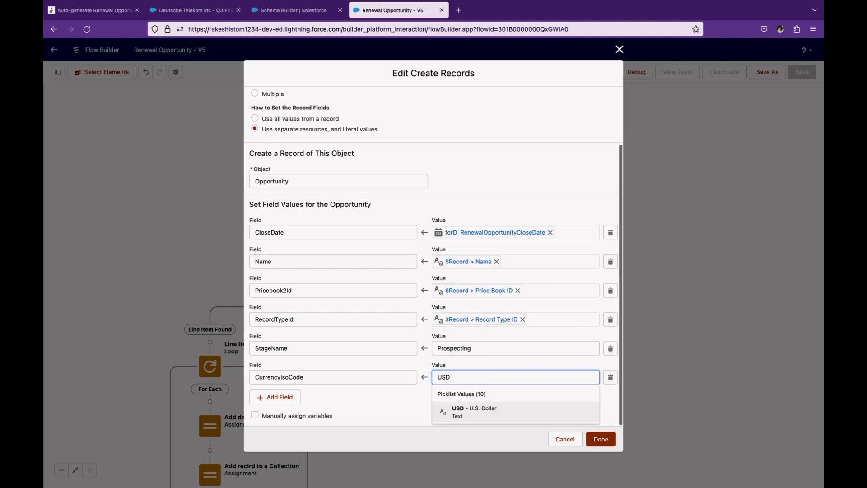
{"action": "key", "text": "BackSpace"}
{"action": "key", "text": "BackSpace"}
{"action": "key", "text": "BackSpace"}
{"action": "type", "text": "reco"}
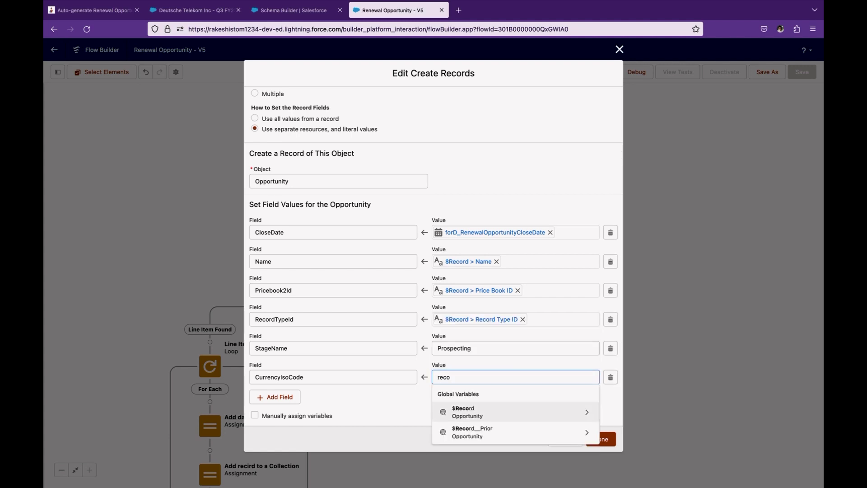
{"action": "left_click", "coordinate": [469, 412]}
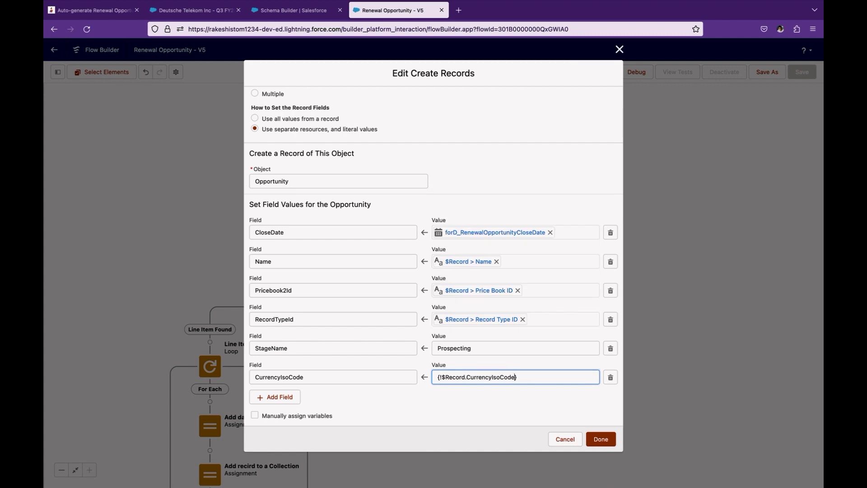
{"action": "key", "text": "Tab"}
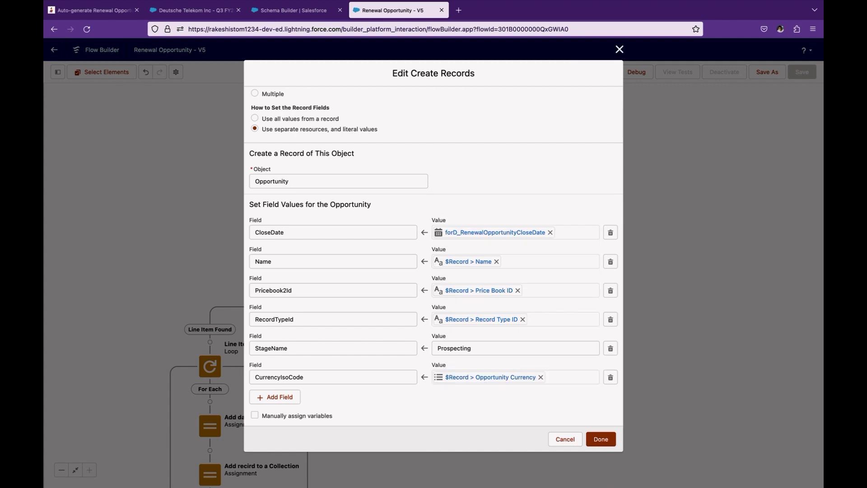
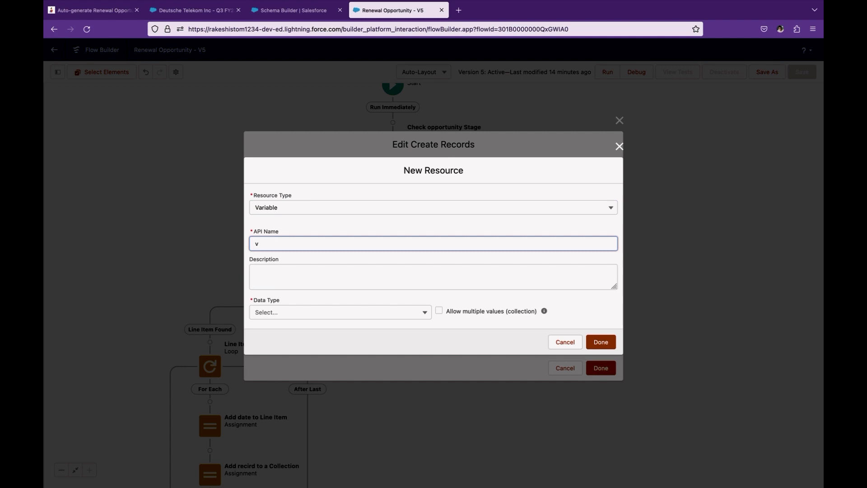
- Create the Opportunity record variable varR_Opportunity, available for input and output, and use it as the record source for Create Renewal Opportunity
{"action": "type", "text": "varR_Opportunity"}
{"action": "left_click", "coordinate": [340, 312]}
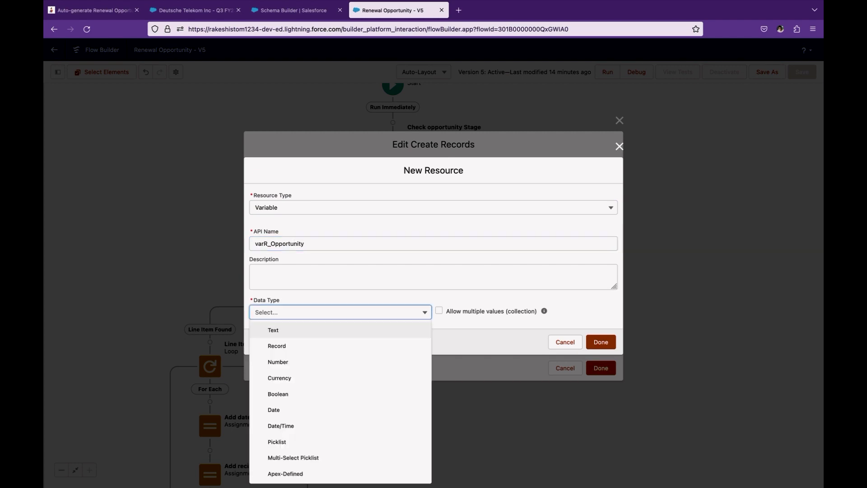
{"action": "key", "text": "Return"}
{"action": "key", "text": "Tab"}
{"action": "type", "text": "op"}
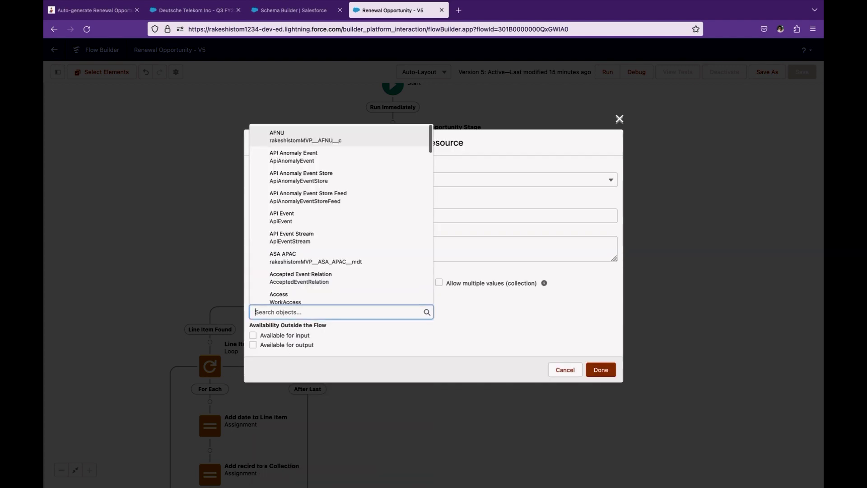
{"action": "type", "text": "p"}
{"action": "left_click", "coordinate": [341, 177]}
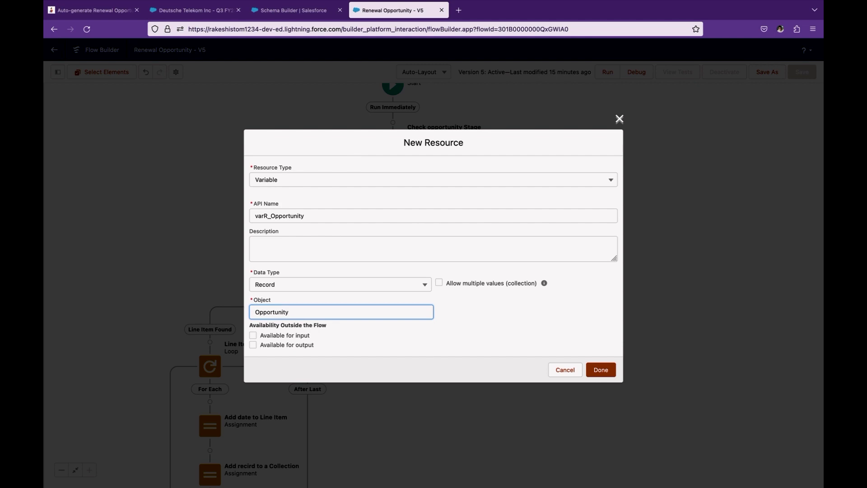
{"action": "left_click", "coordinate": [253, 336]}
{"action": "left_click", "coordinate": [253, 344]}
{"action": "left_click", "coordinate": [601, 370]}
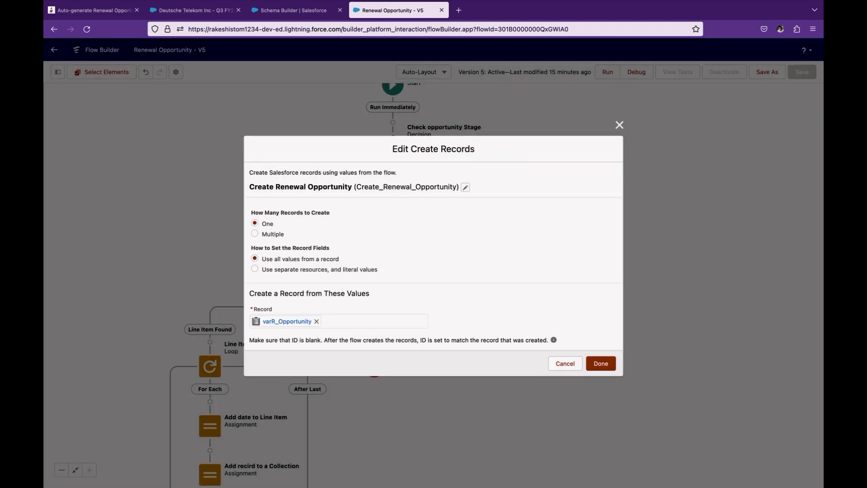
{"action": "left_click", "coordinate": [601, 363]}
- Add an Assignment element labelled Mapping directly after Create Renewal Opportunity
{"action": "left_click", "coordinate": [293, 233]}
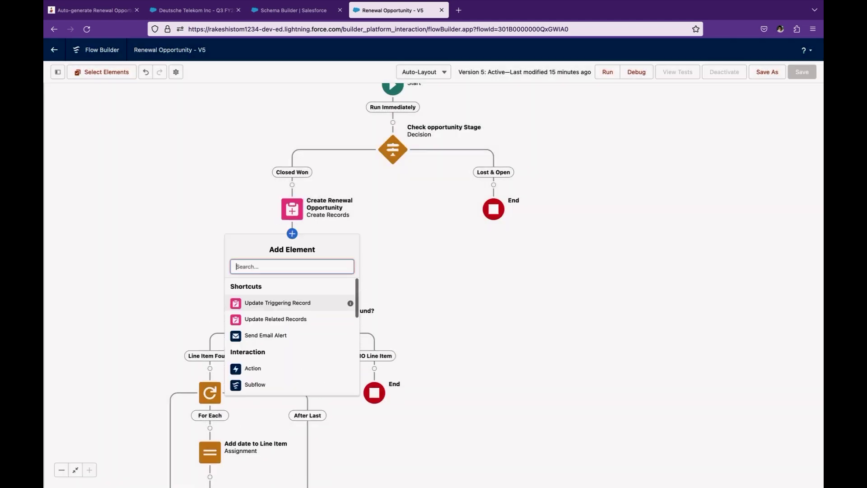
{"action": "scroll", "coordinate": [293, 334], "scroll_direction": "down", "scroll_amount": 3}
{"action": "left_click", "coordinate": [260, 343]}
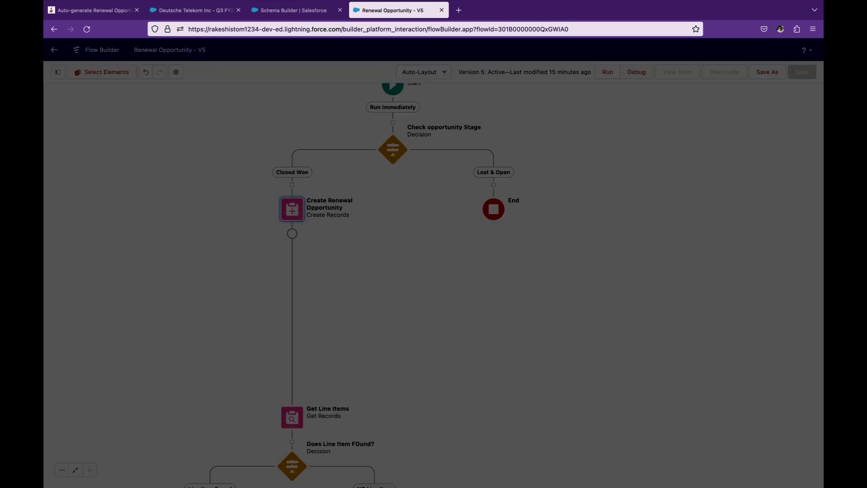
{"action": "type", "text": "Mapping"}
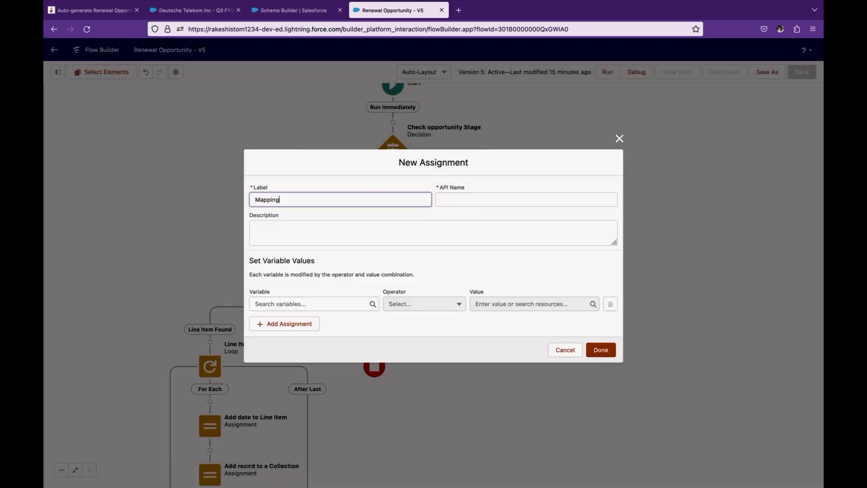
- Assign the triggering record's Forecast Category to varR_Opportunity > Name in the Mapping assignment
{"action": "left_click", "coordinate": [310, 304]}
{"action": "type", "text": "rec"}
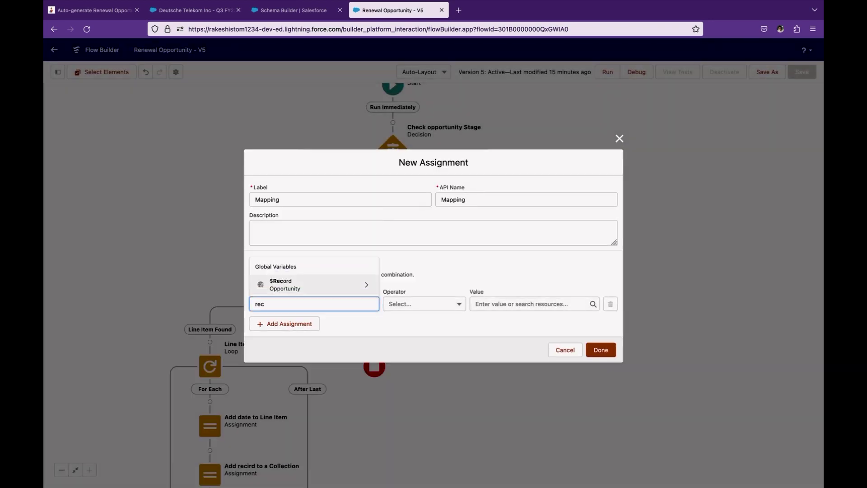
{"action": "left_click", "coordinate": [310, 284]}
{"action": "type", "text": "opp"}
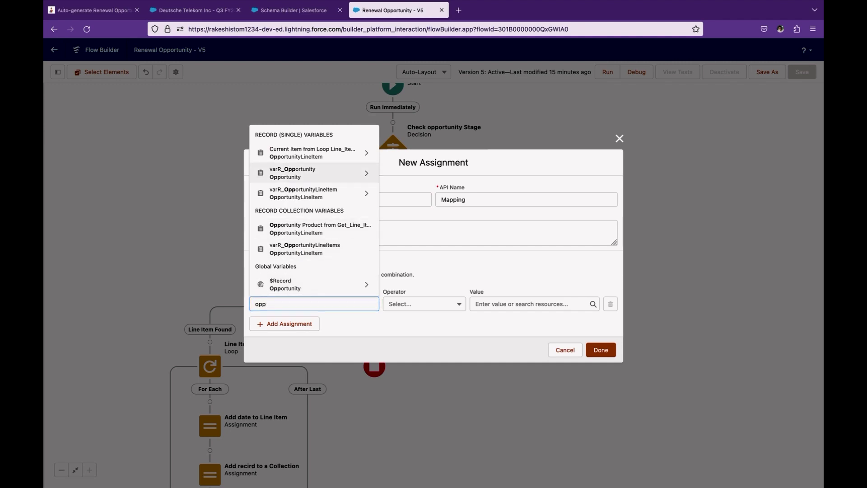
{"action": "left_click", "coordinate": [307, 173]}
{"action": "type", "text": "name"}
{"action": "key", "text": "Return"}
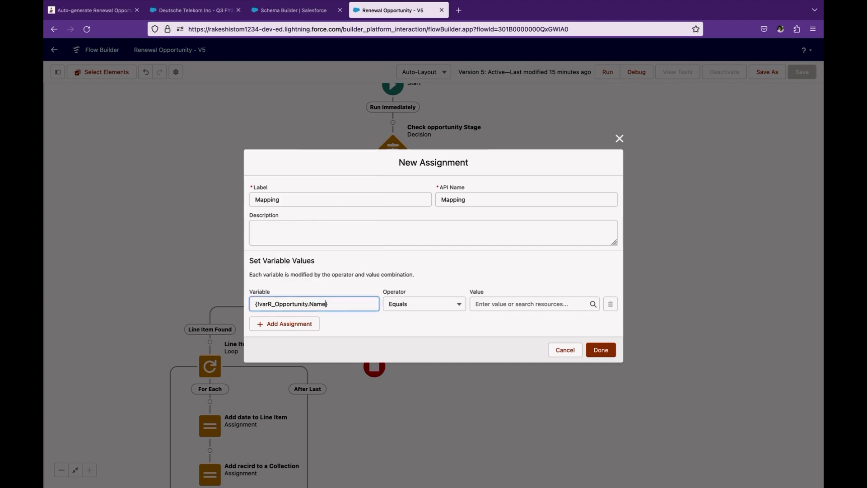
{"action": "left_click", "coordinate": [512, 304]}
{"action": "type", "text": "{!$Record.na"}
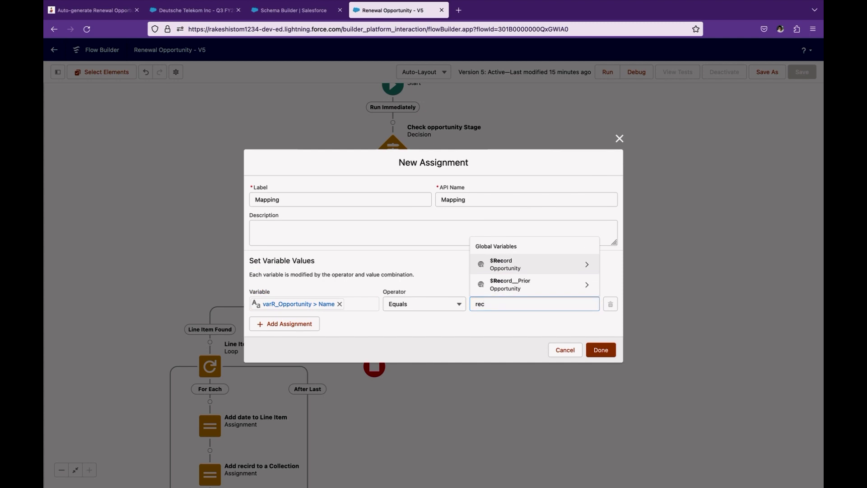
{"action": "type", "text": "me"}
{"action": "left_click", "coordinate": [520, 244]}
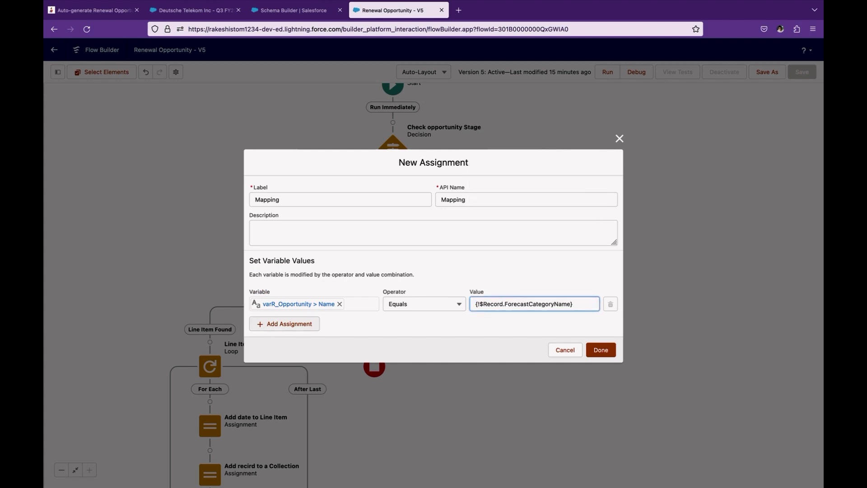
- Add a second Mapping row setting varR_Opportunity > Stage equal to Prospecting, and finish the assignment
{"action": "left_click", "coordinate": [285, 324]}
{"action": "left_click", "coordinate": [298, 318]}
{"action": "type", "text": "var"}
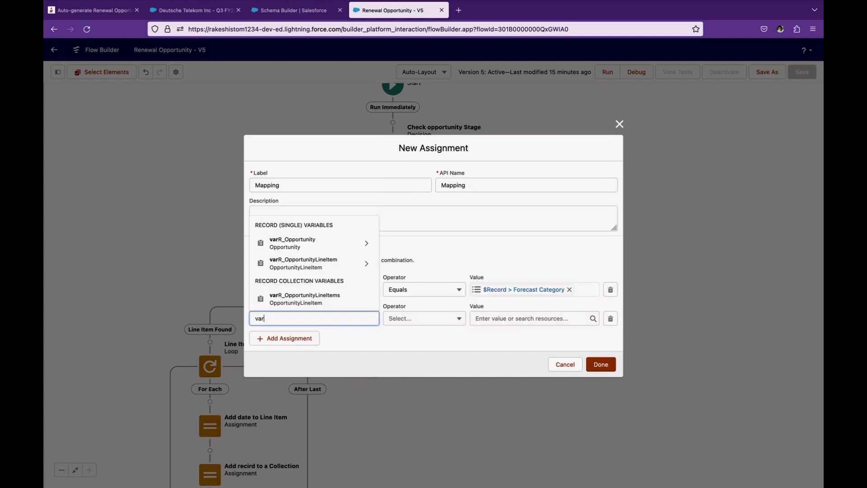
{"action": "key", "text": "Down"}
{"action": "key", "text": "Return"}
{"action": "type", "text": "Stage"}
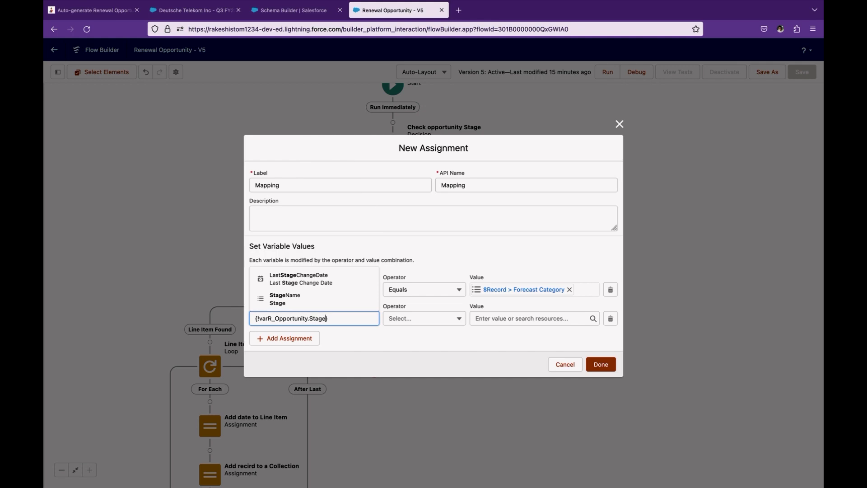
{"action": "left_click", "coordinate": [314, 299]}
{"action": "left_click", "coordinate": [528, 318]}
{"action": "type", "text": "pro"}
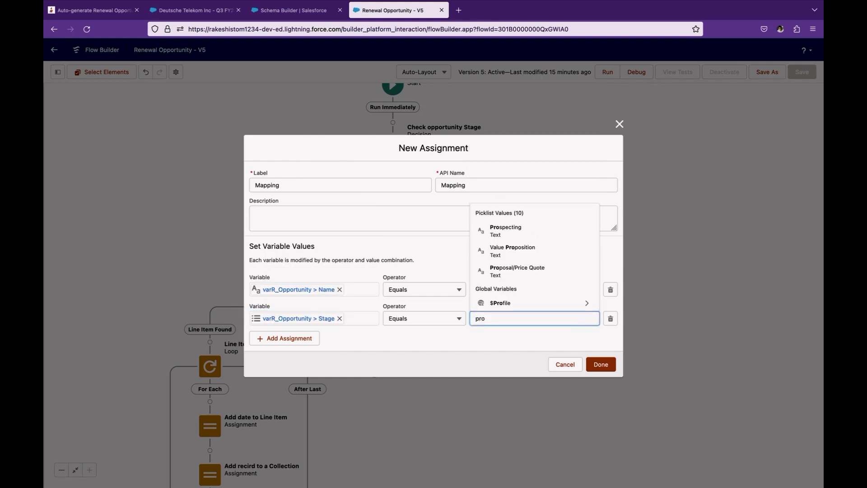
{"action": "key", "text": "Down"}
{"action": "key", "text": "Return"}
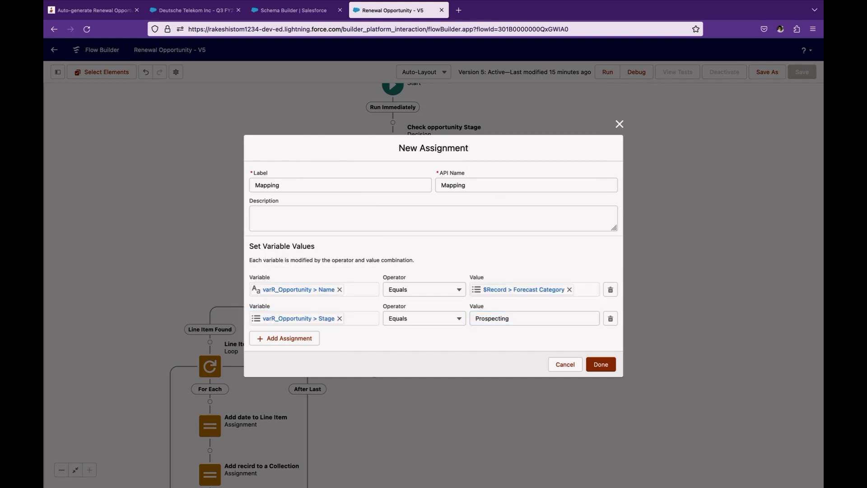
{"action": "left_click", "coordinate": [601, 365]}
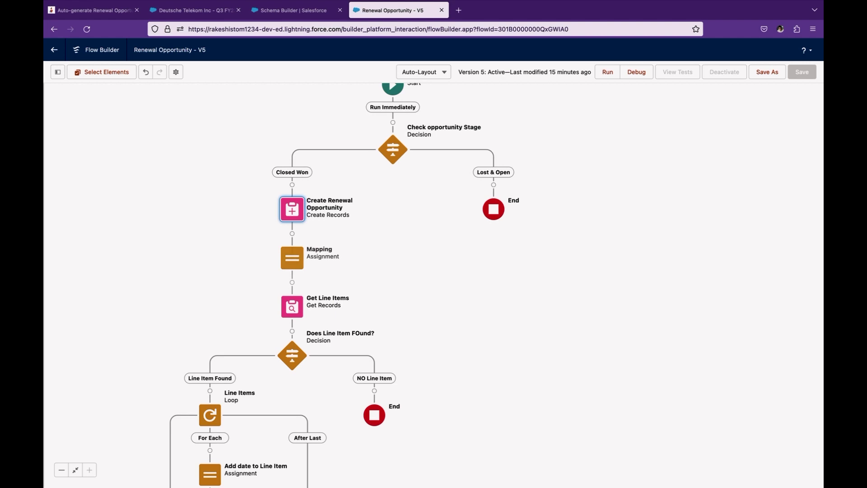
- Undo adding the Mapping assignment and set Create Renewal Opportunity to use all values from the varR_Opportunity record
{"action": "key", "text": "ctrl+z"}
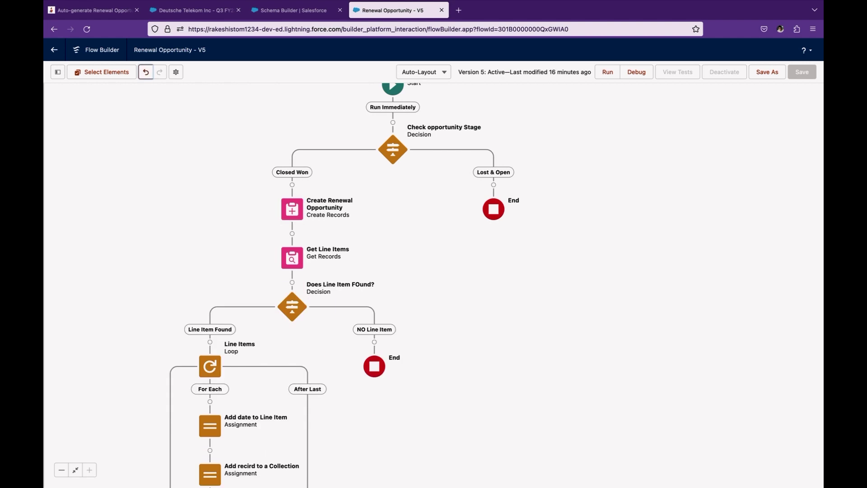
{"action": "double_click", "coordinate": [292, 209]}
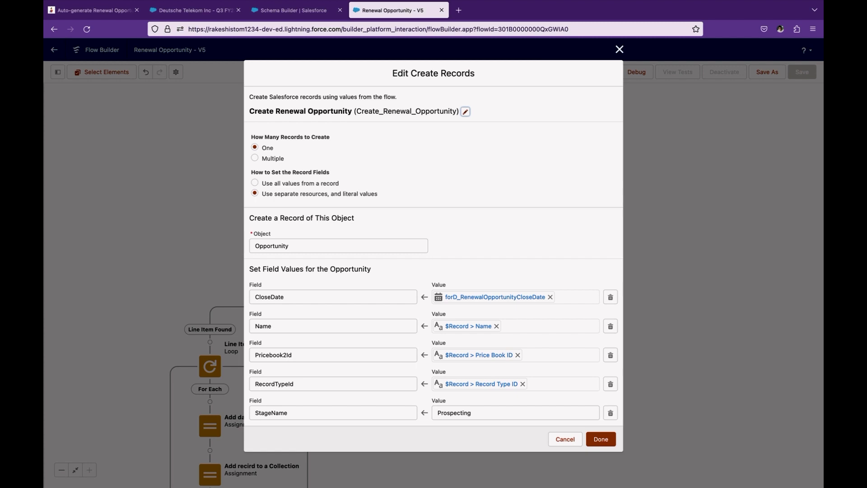
{"action": "left_click", "coordinate": [255, 183]}
{"action": "left_click", "coordinate": [335, 321]}
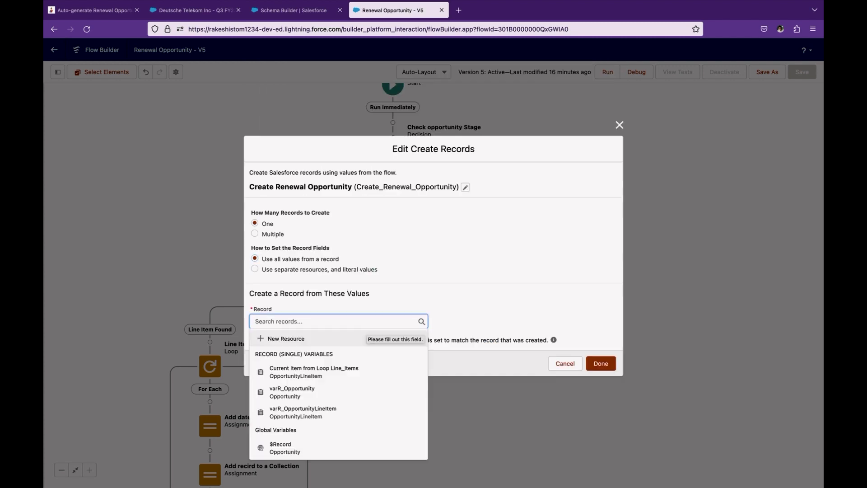
{"action": "left_click", "coordinate": [292, 392]}
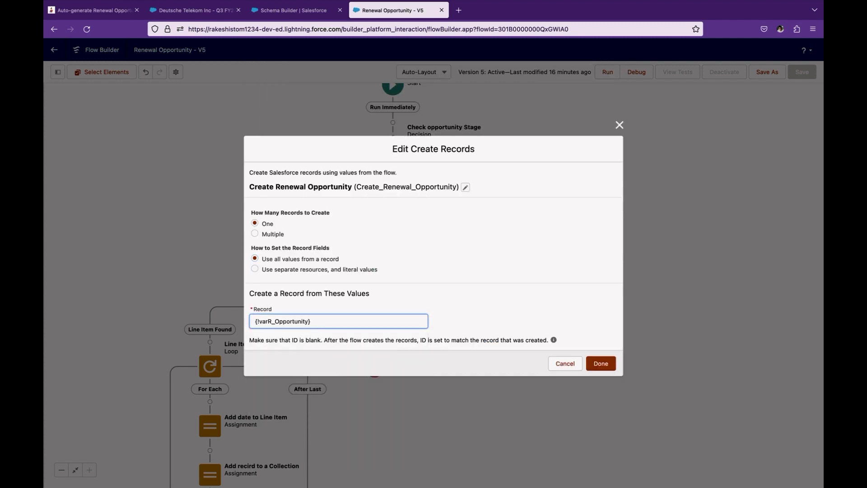
{"action": "left_click", "coordinate": [601, 363]}
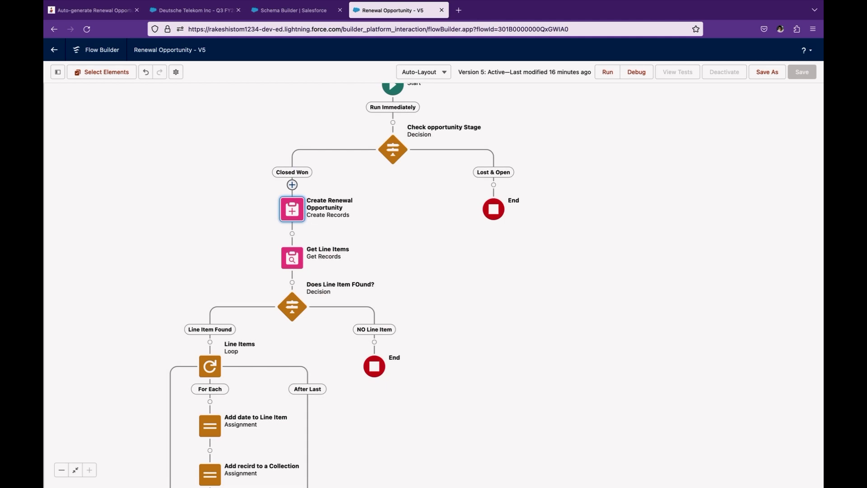
- Try an Assignment before Create Renewal Opportunity that sets varR_Opportunity > Stage to Prospecting, and discard the new element
{"action": "left_click", "coordinate": [293, 184]}
{"action": "scroll", "coordinate": [289, 289], "scroll_direction": "down", "scroll_amount": 5}
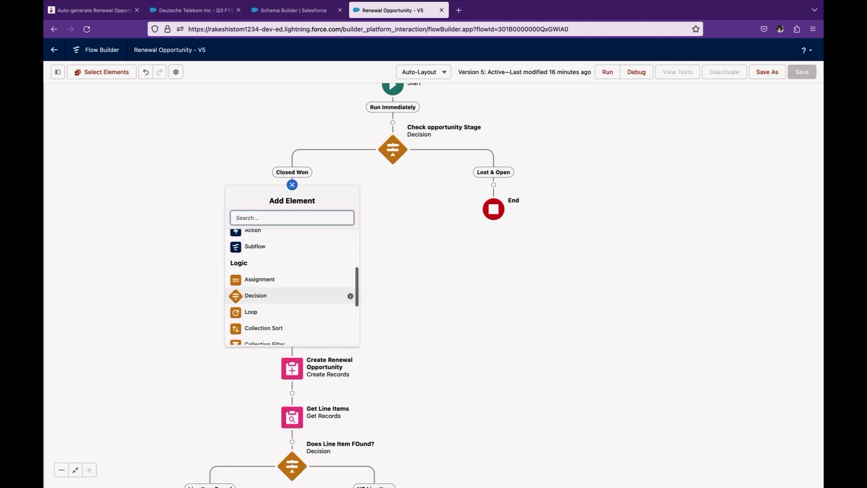
{"action": "left_click", "coordinate": [260, 279]}
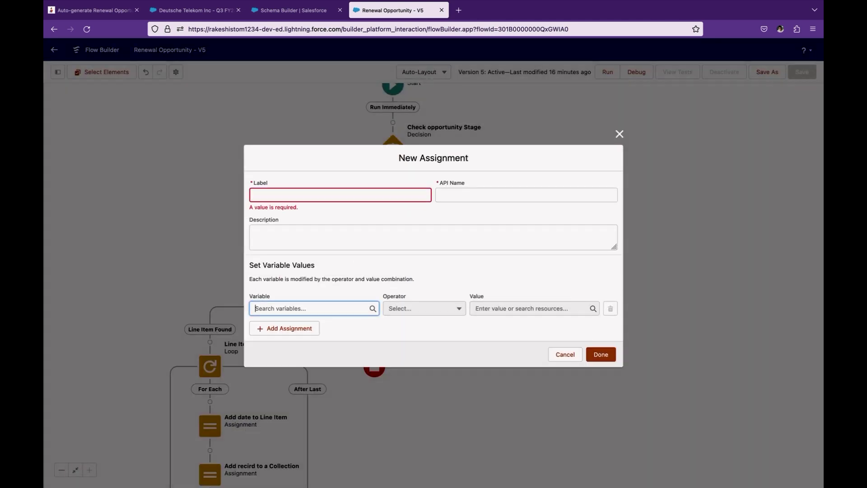
{"action": "left_click", "coordinate": [304, 309]}
{"action": "left_click", "coordinate": [299, 186]}
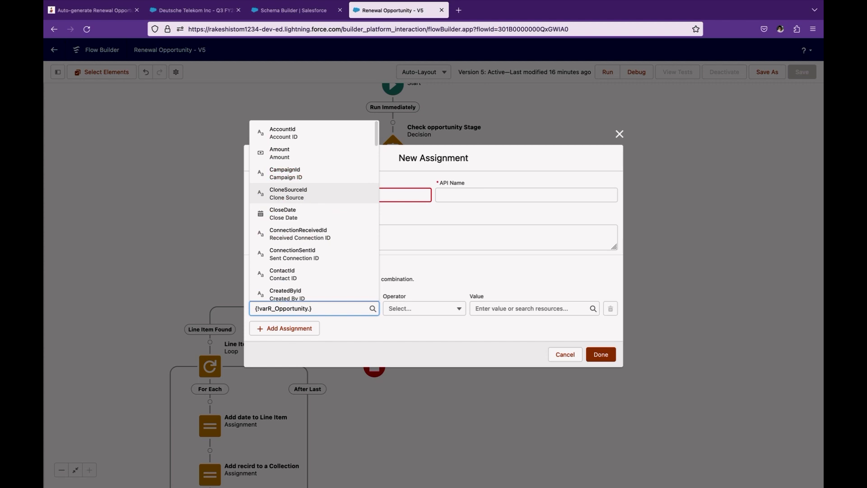
{"action": "type", "text": "stag"}
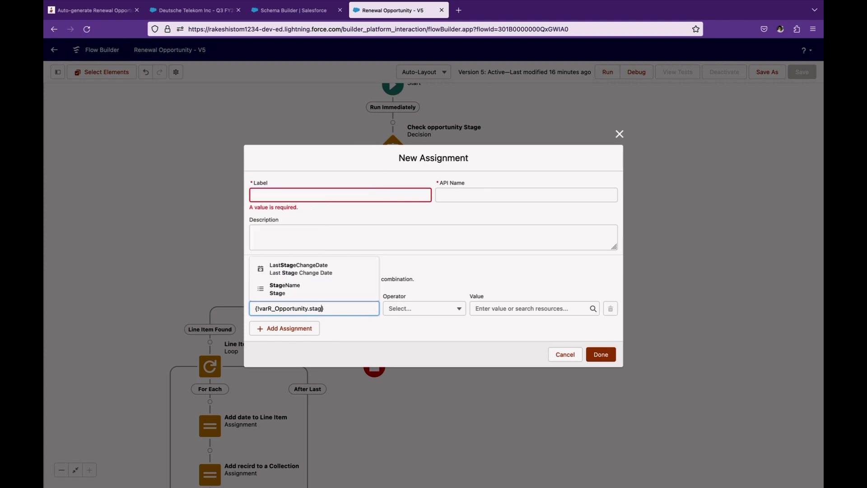
{"action": "key", "text": "Down"}
{"action": "key", "text": "Down"}
{"action": "key", "text": "Return"}
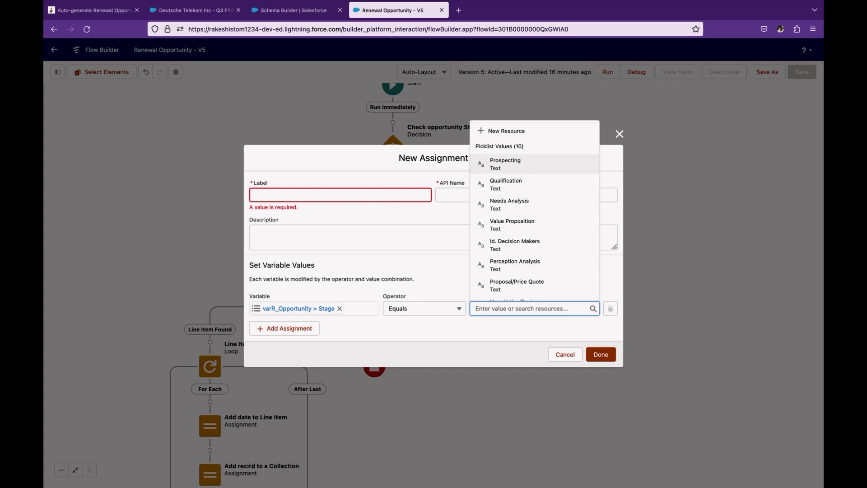
{"action": "left_click", "coordinate": [505, 164]}
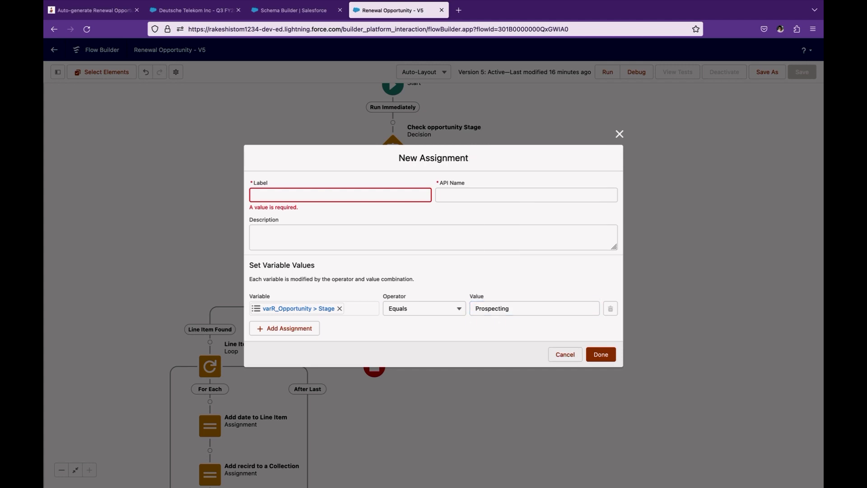
{"action": "left_click", "coordinate": [565, 354]}
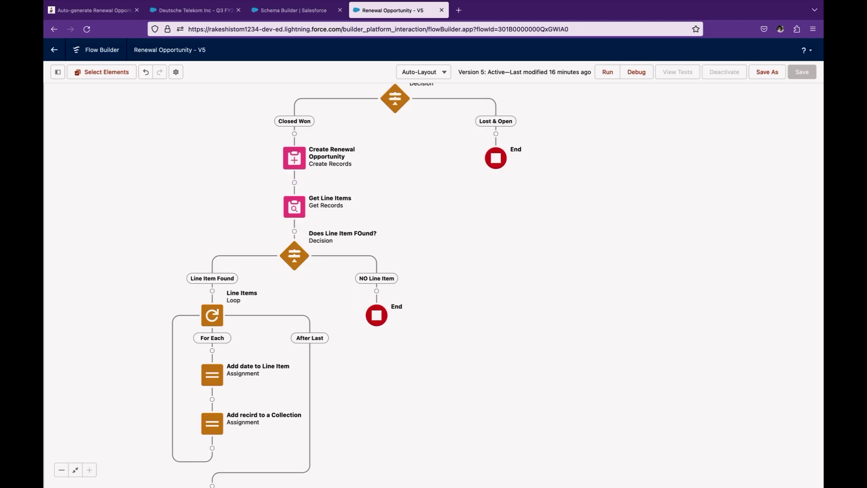
- Look up the forD_RenewalOpportunityCloseDate formula that feeds CloseDate in Create Renewal Opportunity, examine its expression, and close it unchanged
{"action": "double_click", "coordinate": [295, 158]}
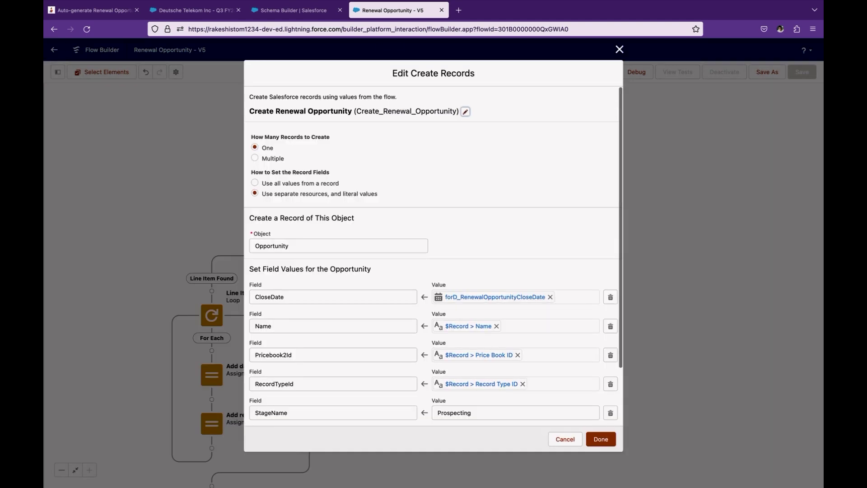
{"action": "left_click", "coordinate": [495, 297]}
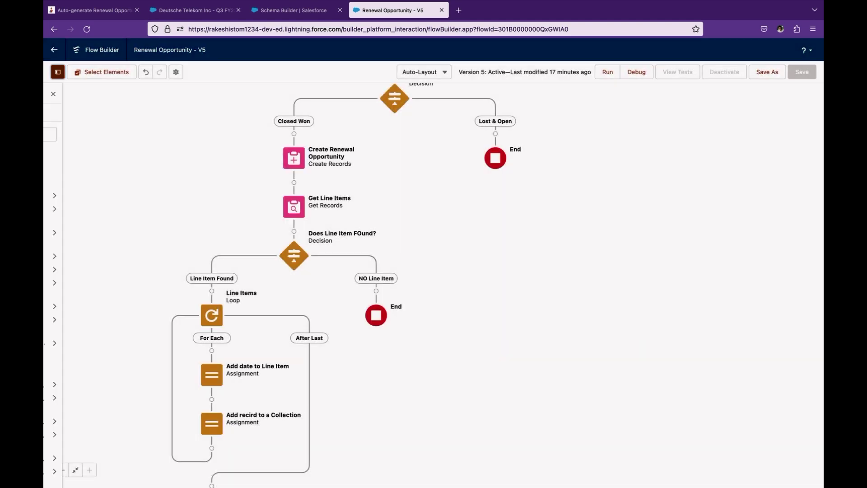
{"action": "left_click", "coordinate": [57, 72]}
{"action": "left_click", "coordinate": [115, 134]}
{"action": "type", "text": "forD_RenewalOpportunityCloseDate"}
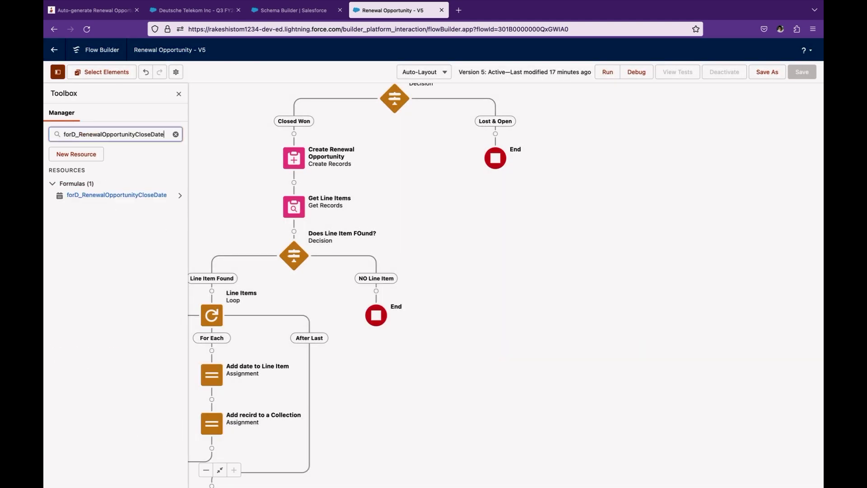
{"action": "left_click", "coordinate": [116, 195]}
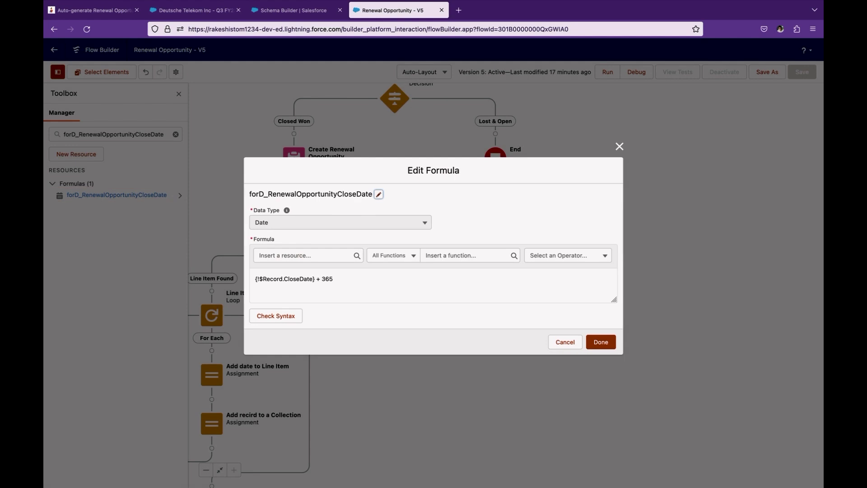
{"action": "left_click", "coordinate": [565, 342]}
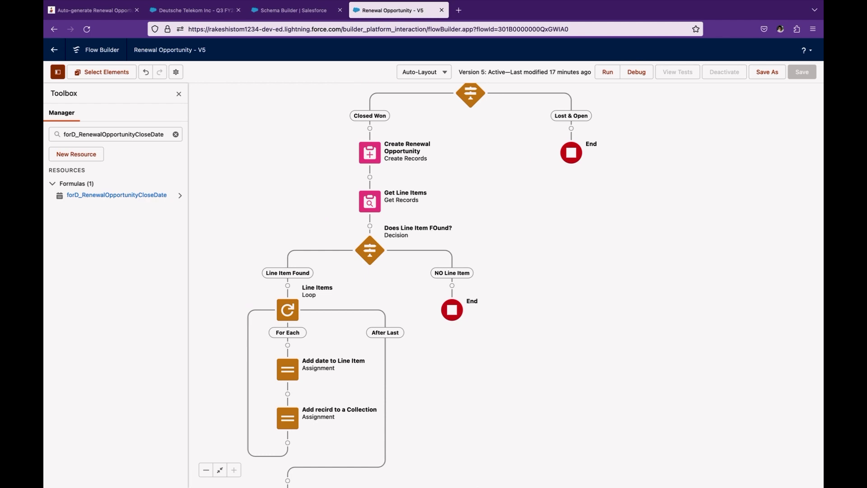
- Review the Get Line Items element's object, OpportunityId filter and record storage options, and close it without changes
{"action": "scroll", "coordinate": [452, 285], "scroll_direction": "down", "scroll_amount": 5}
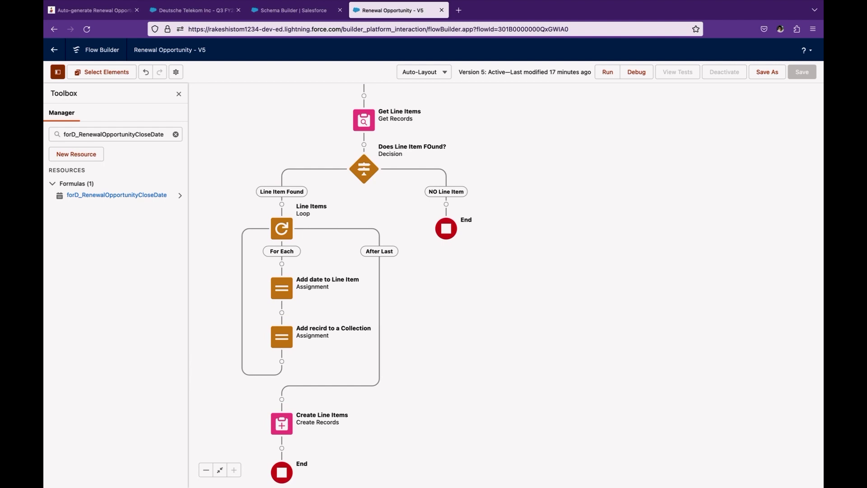
{"action": "double_click", "coordinate": [364, 120]}
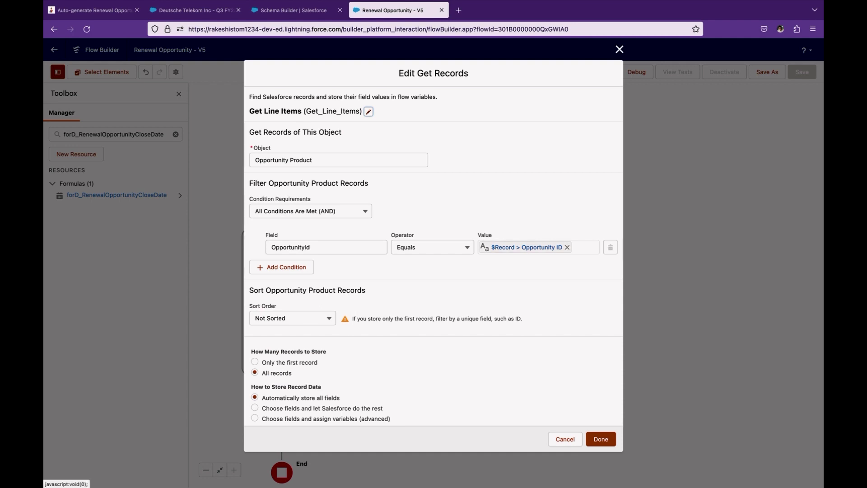
{"action": "left_click_drag", "start_coordinate": [293, 373], "coordinate": [266, 373]}
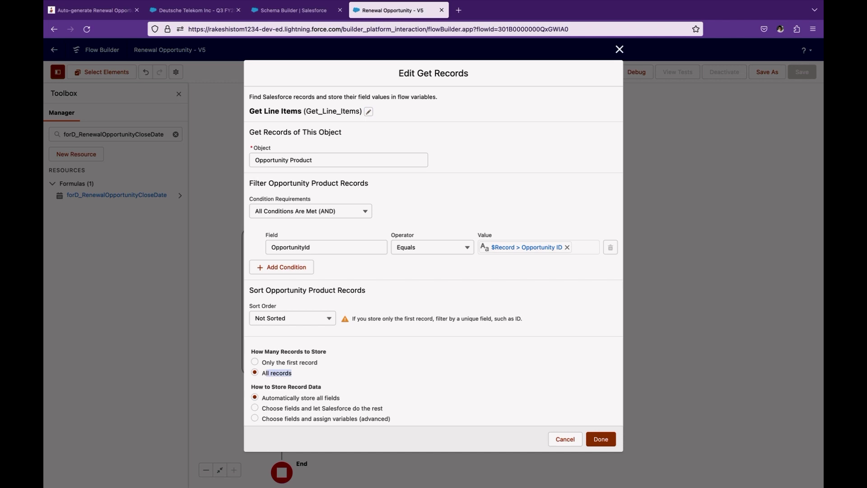
{"action": "left_click", "coordinate": [565, 439]}
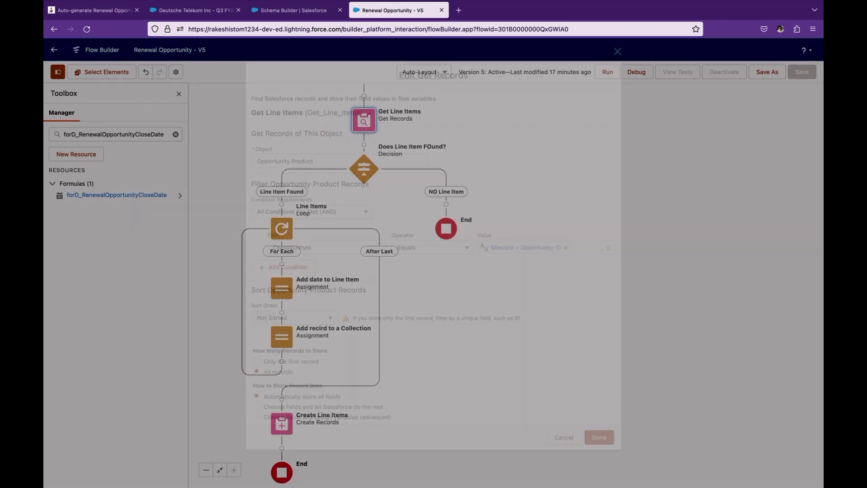
- In the Does Line Item FOund? decision, re-select Opportunity Product from Get_Line_Items as the Line Item Found condition's resource
{"action": "double_click", "coordinate": [364, 168]}
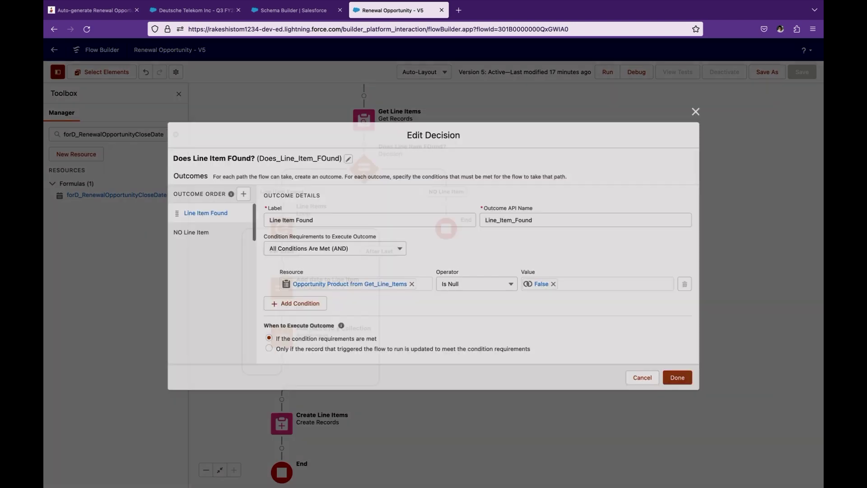
{"action": "left_click", "coordinate": [348, 285]}
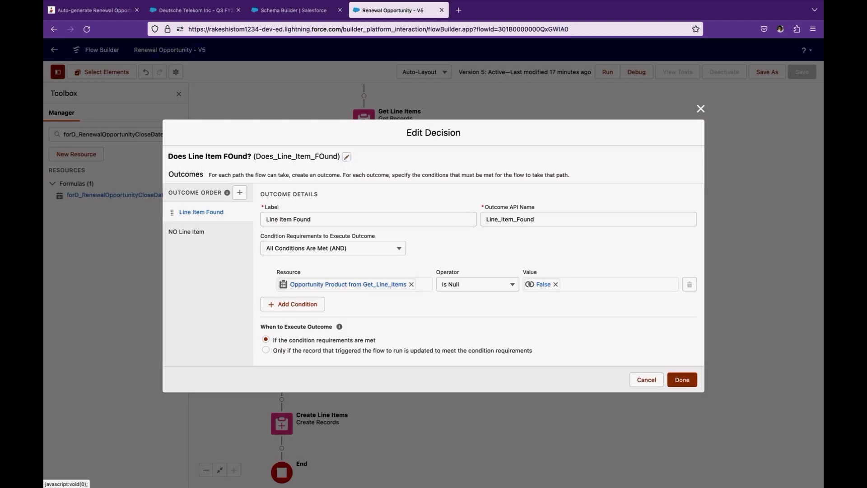
{"action": "left_click", "coordinate": [412, 284]}
{"action": "type", "text": "line"}
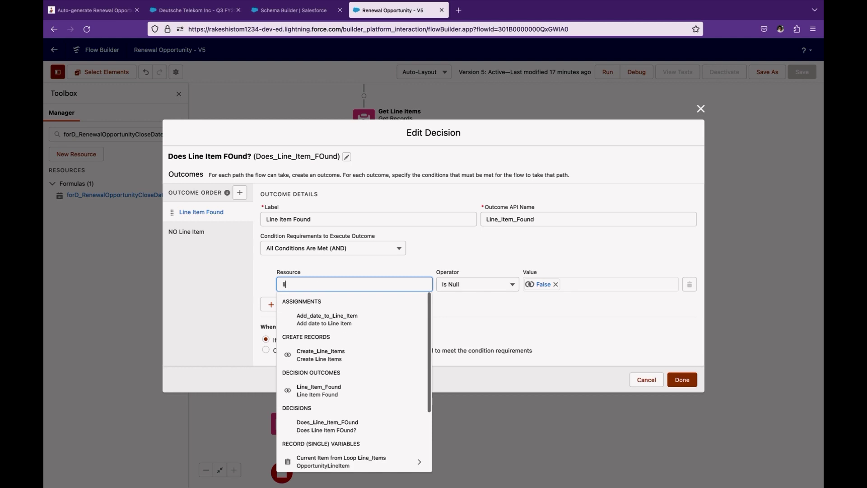
{"action": "key", "text": "BackSpace"}
{"action": "key", "text": "BackSpace"}
{"action": "key", "text": "BackSpace"}
{"action": "key", "text": "BackSpace"}
{"action": "type", "text": "get"}
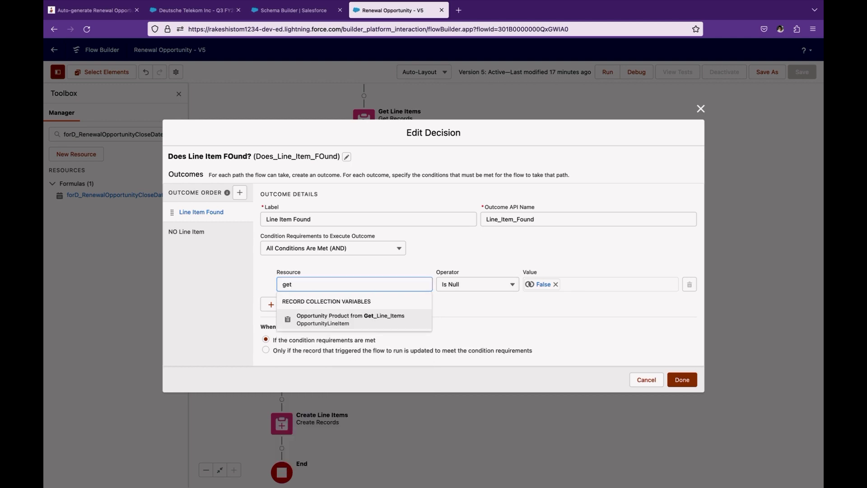
{"action": "left_click", "coordinate": [351, 317]}
{"action": "left_click", "coordinate": [682, 380]}
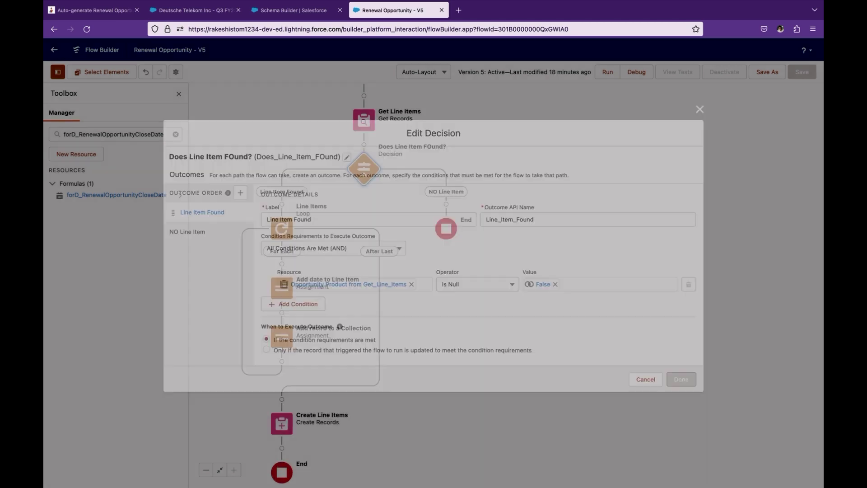
- Examine the Line Items loop's collection variable and iteration direction, and close it without changes
{"action": "left_click_drag", "start_coordinate": [506, 316], "coordinate": [551, 266]}
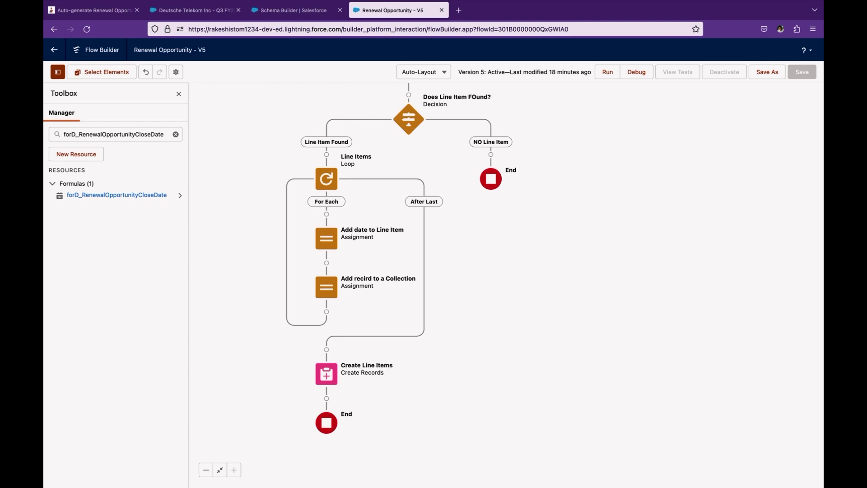
{"action": "scroll", "coordinate": [409, 120], "scroll_direction": "up", "scroll_amount": 3}
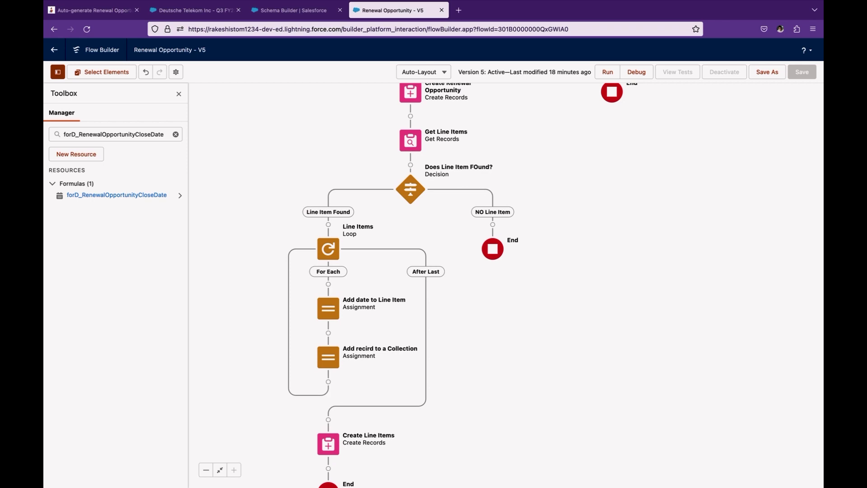
{"action": "scroll", "coordinate": [408, 284], "scroll_direction": "down", "scroll_amount": 2}
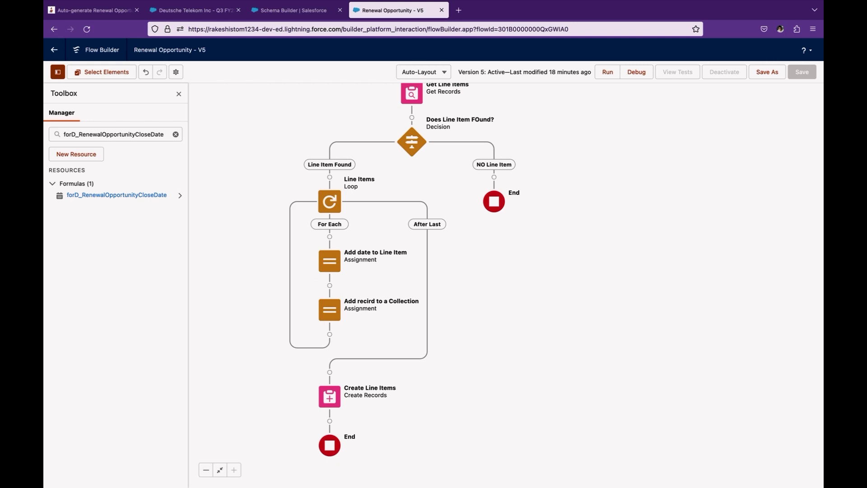
{"action": "left_click", "coordinate": [330, 201]}
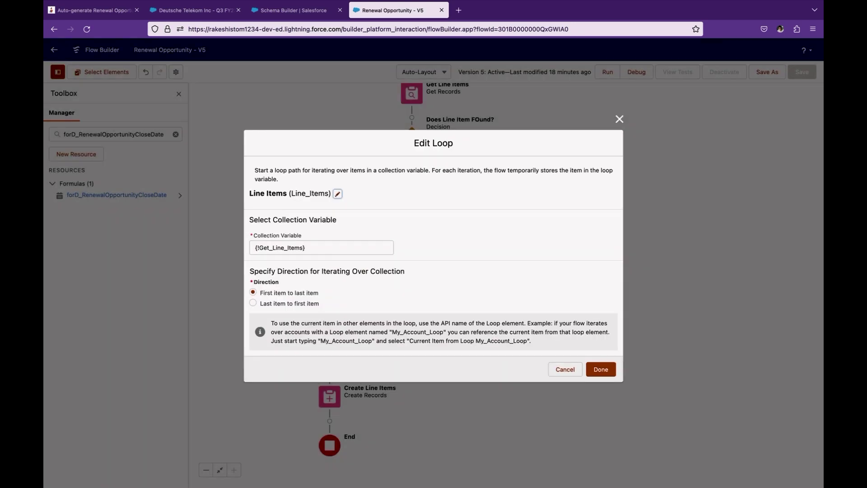
{"action": "left_click", "coordinate": [565, 370]}
- From the Add date to Line Item assignment, look up the varR_OpportunityLineItem variable and check its data type, object and multiple-values setting
{"action": "double_click", "coordinate": [330, 261]}
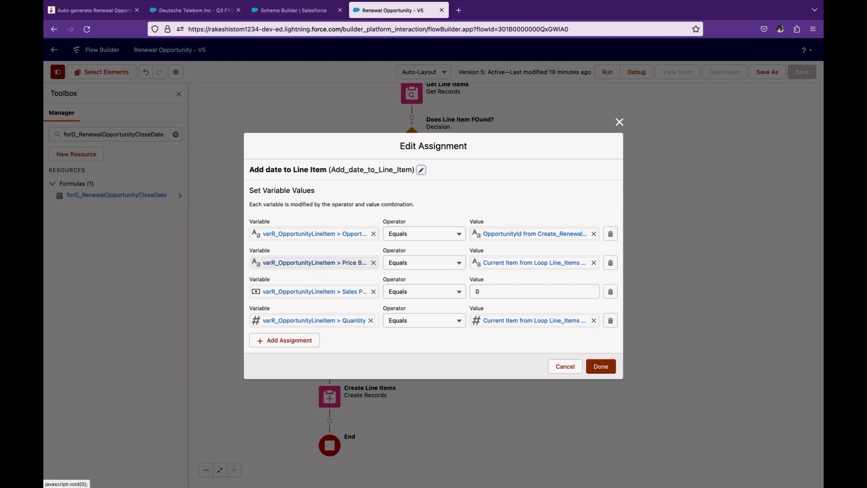
{"action": "left_click", "coordinate": [312, 234]}
{"action": "double_click", "coordinate": [289, 234]}
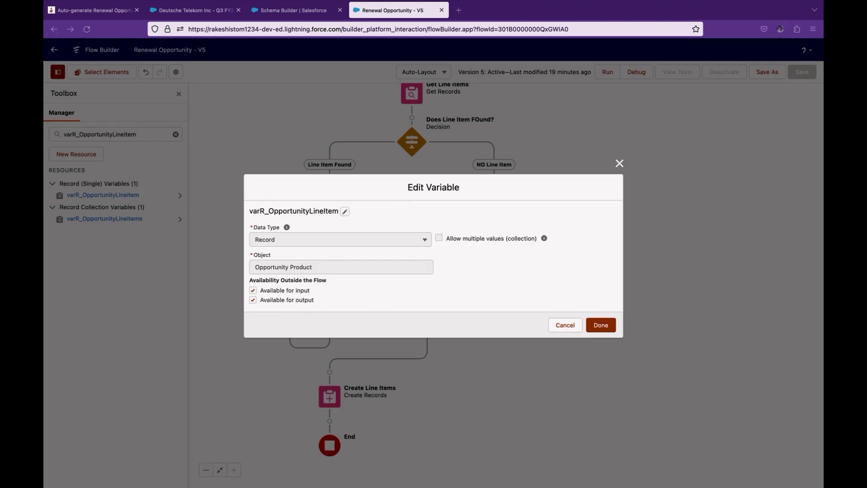
{"action": "key", "text": "ctrl+Left"}
{"action": "key", "text": "ctrl+Right"}
{"action": "left_click_drag", "start_coordinate": [446, 238], "coordinate": [501, 238]}
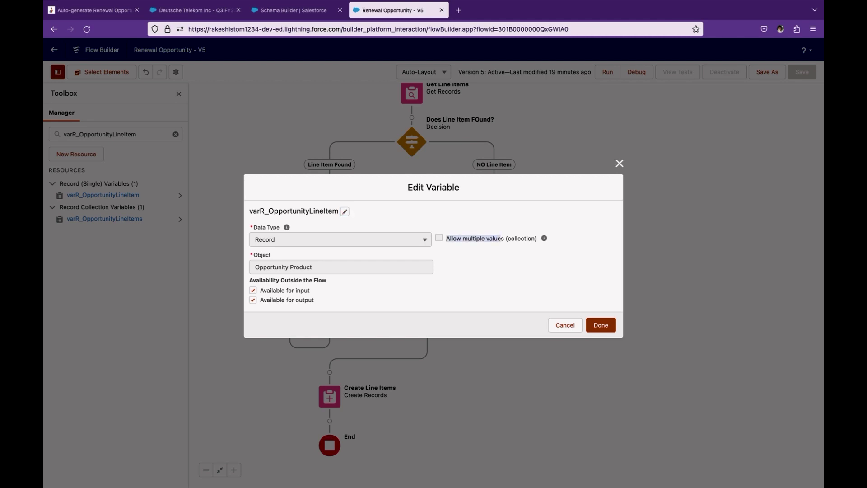
{"action": "key", "text": "Escape"}
- Inspect the Opportunity ID row's variable and value and the Price Book Entry ID variable in the Add date to Line Item assignment
{"action": "left_click", "coordinate": [329, 260]}
{"action": "left_click", "coordinate": [321, 234]}
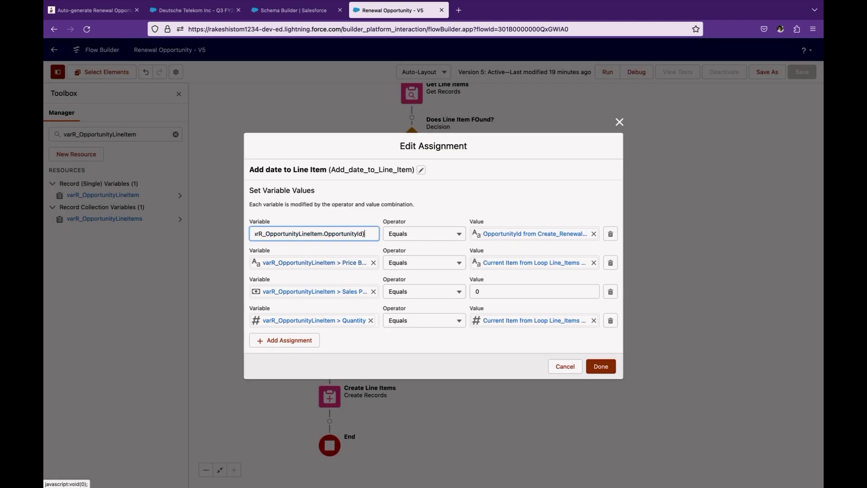
{"action": "double_click", "coordinate": [341, 234]}
{"action": "left_click", "coordinate": [535, 234]}
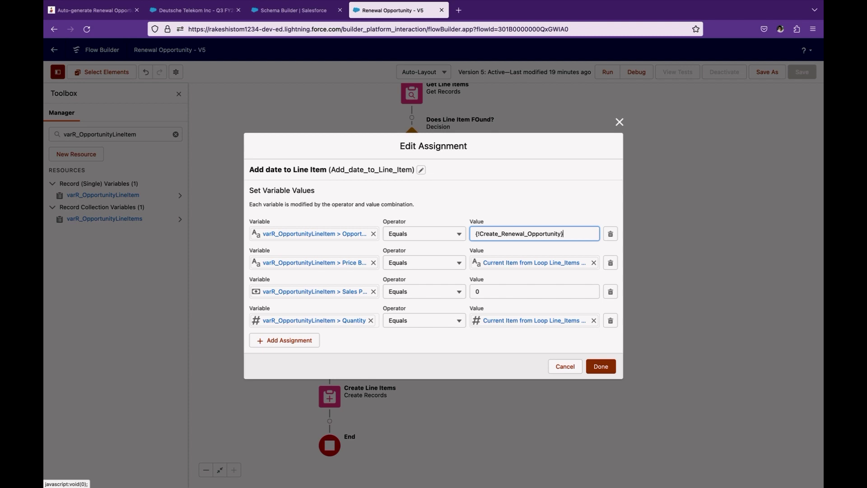
{"action": "left_click", "coordinate": [349, 262]}
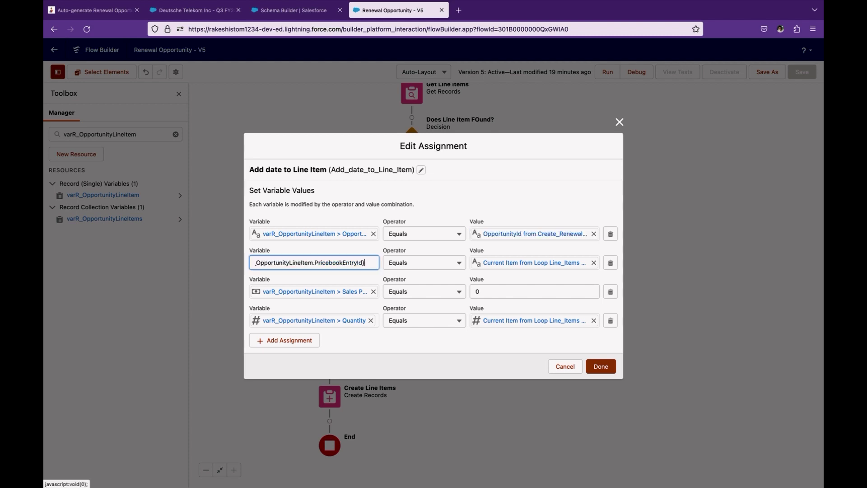
{"action": "double_click", "coordinate": [350, 262]}
- Try re-picking PricebookEntryId of the Line_Items loop's current item as the value for varR_OpportunityLineItem's Price Book Entry ID
{"action": "left_click", "coordinate": [534, 263]}
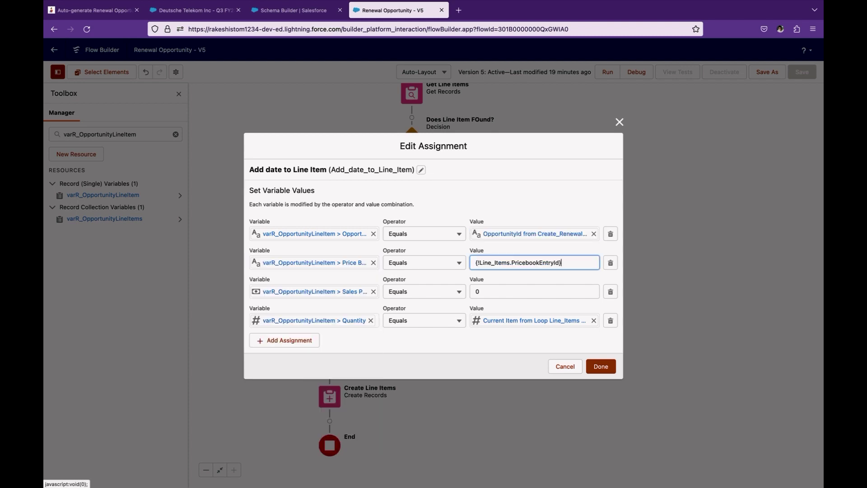
{"action": "key", "text": "shift+Home"}
{"action": "key", "text": "BackSpace"}
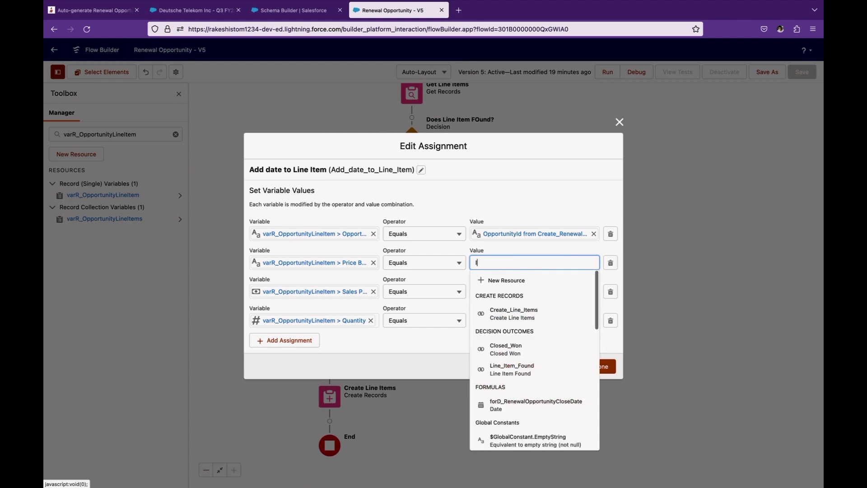
{"action": "type", "text": "loop"}
{"action": "key", "text": "Return"}
{"action": "type", "text": "pri"}
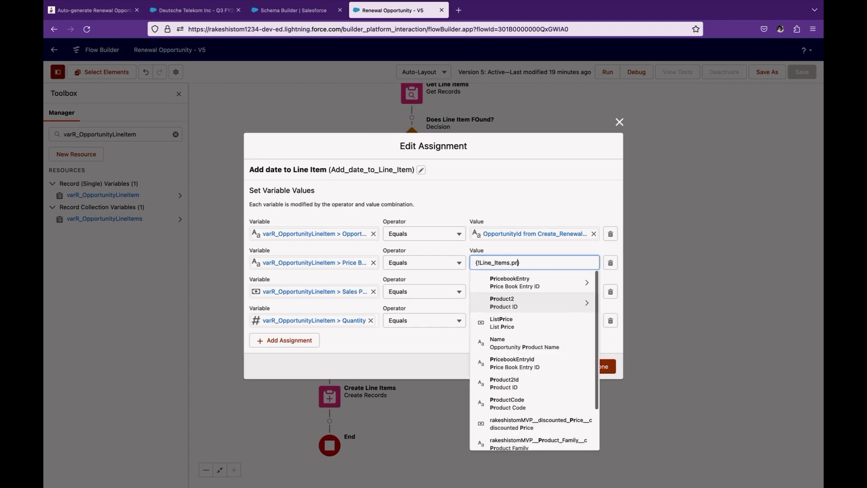
{"action": "left_click", "coordinate": [515, 323]}
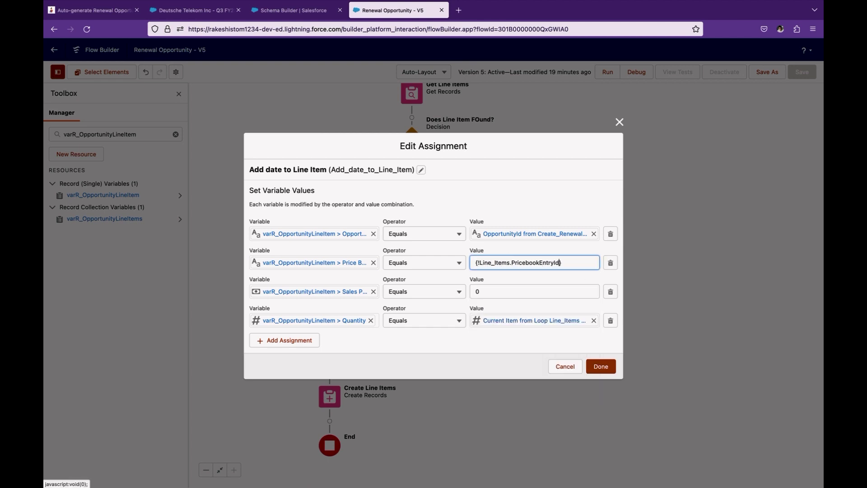
- Inspect the Sales Price and Quantity rows of the Add date to Line Item assignment, and close it without keeping changes
{"action": "left_click", "coordinate": [535, 292]}
{"action": "left_click", "coordinate": [314, 320]}
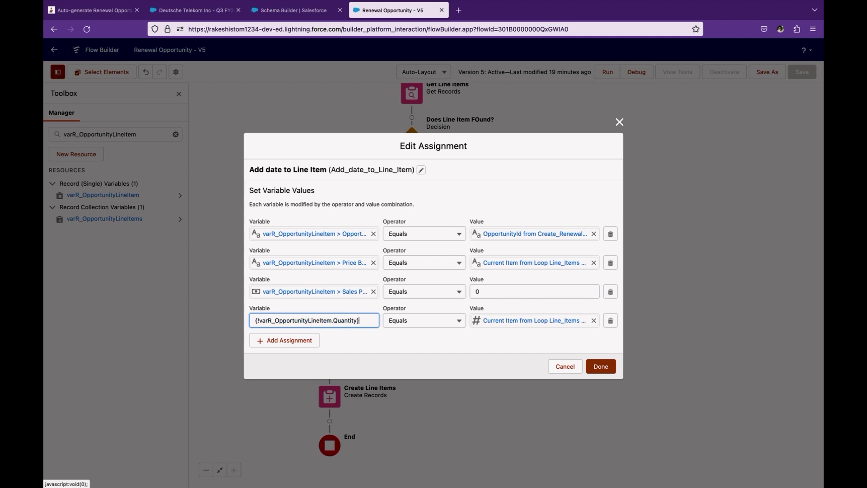
{"action": "left_click", "coordinate": [534, 321]}
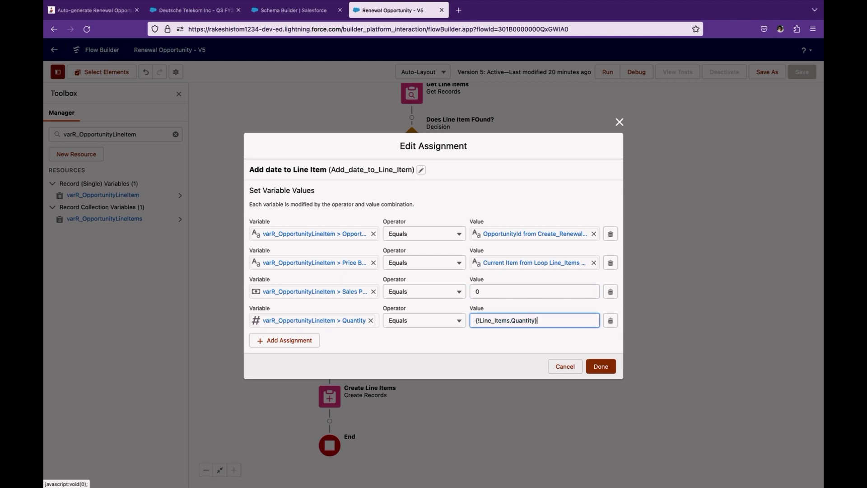
{"action": "left_click", "coordinate": [565, 367]}
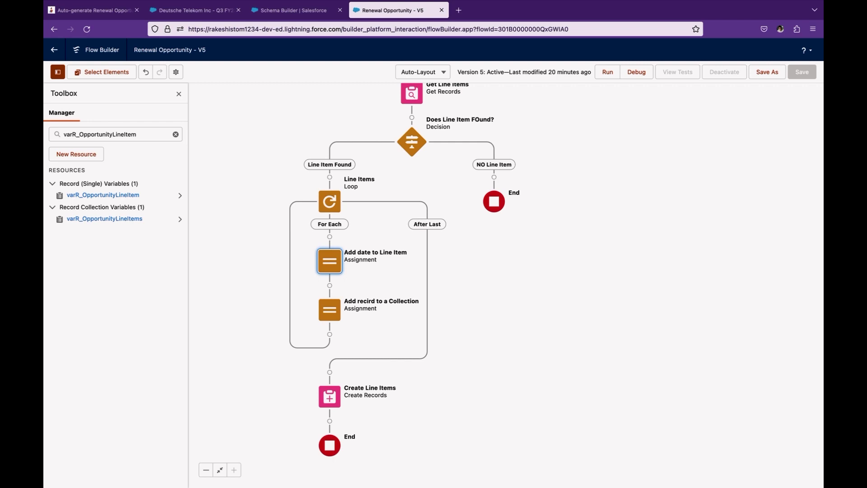
{"action": "double_click", "coordinate": [330, 261]}
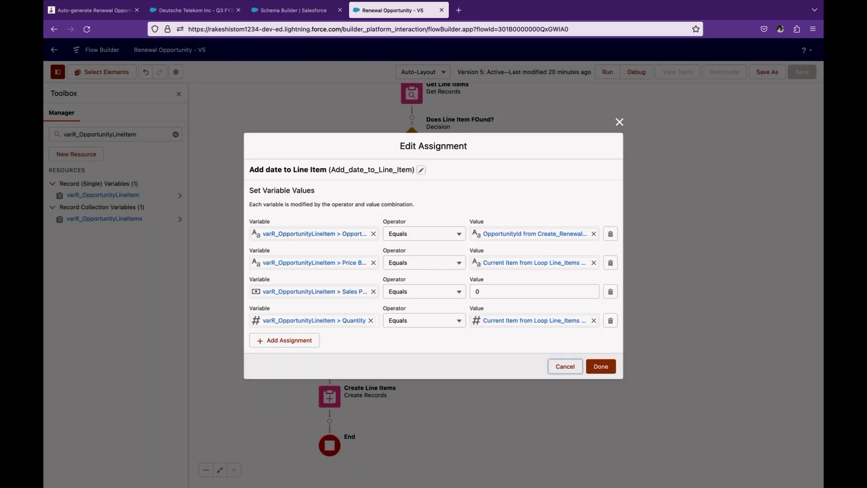
{"action": "left_click", "coordinate": [565, 367]}
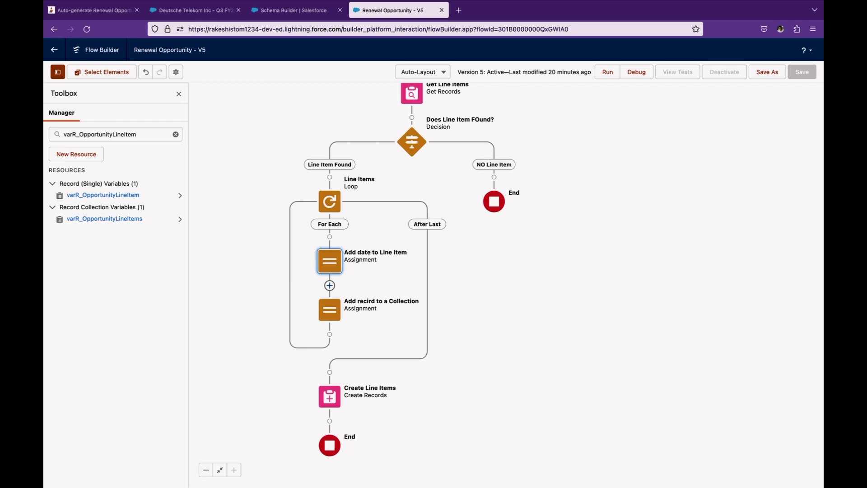
- Inspect the variable, operator and value of the Add recird to a Collection assignment, and close it without keeping changes
{"action": "double_click", "coordinate": [330, 309]}
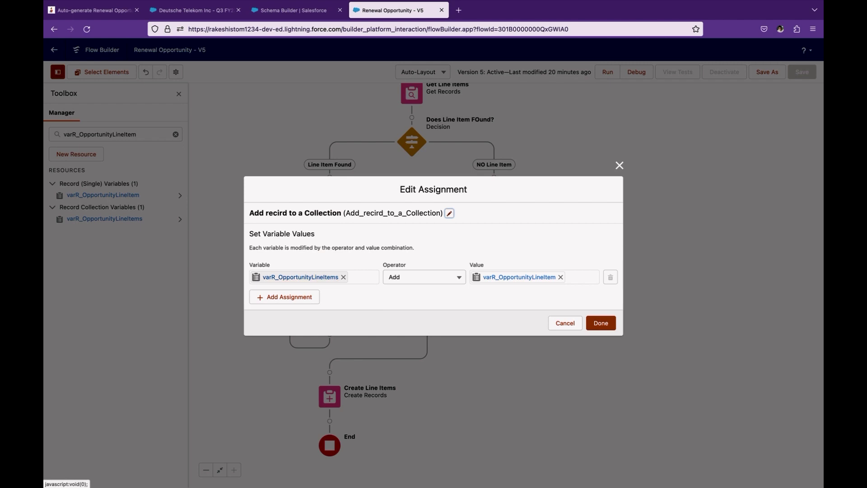
{"action": "left_click", "coordinate": [300, 277]}
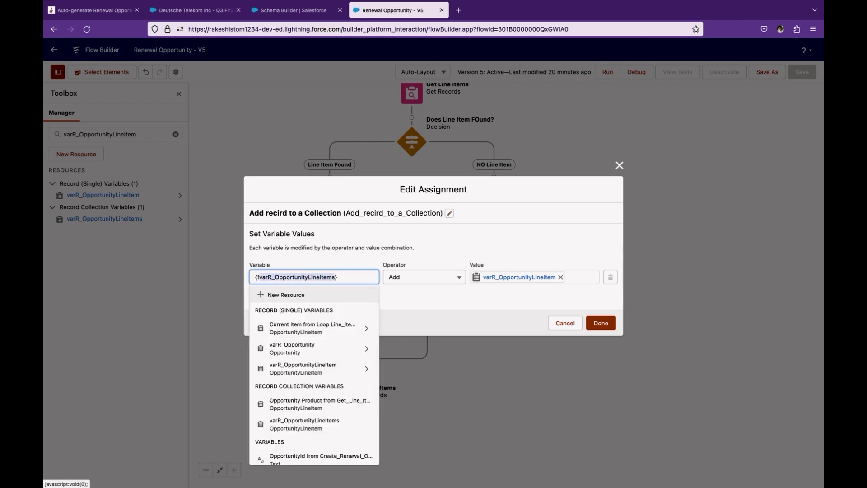
{"action": "left_click", "coordinate": [533, 298]}
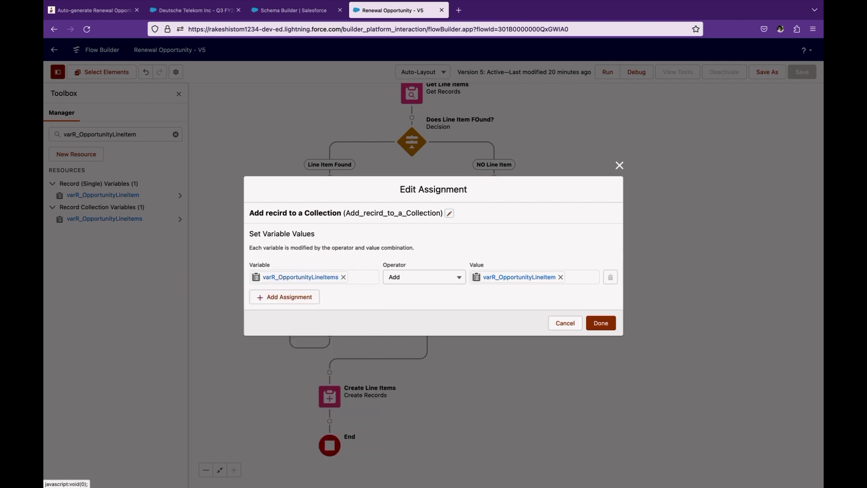
{"action": "left_click", "coordinate": [565, 324]}
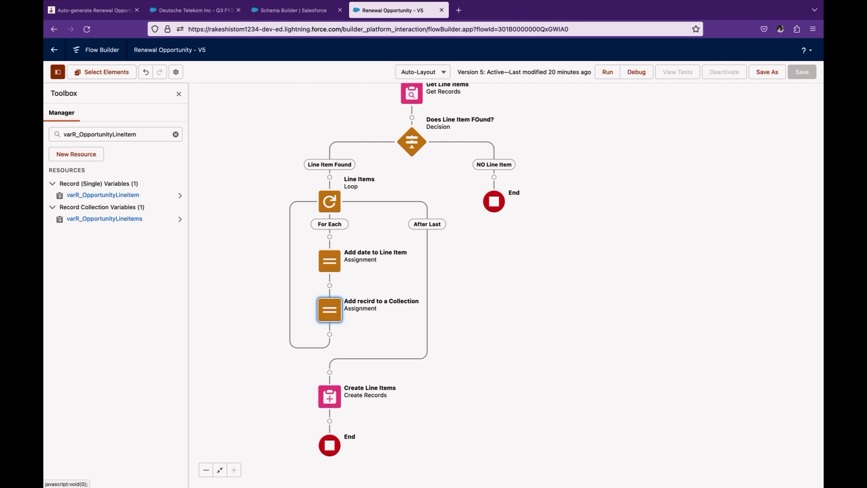
- Check the multiple-values setting of the varR_OpportunityLineItems variable and how the Create Line Items element uses that record collection
{"action": "left_click", "coordinate": [104, 218]}
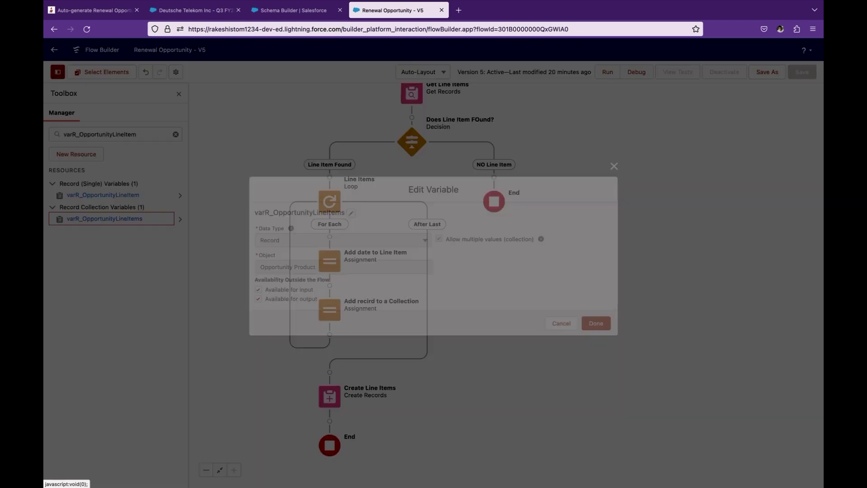
{"action": "left_click_drag", "start_coordinate": [446, 238], "coordinate": [525, 238]}
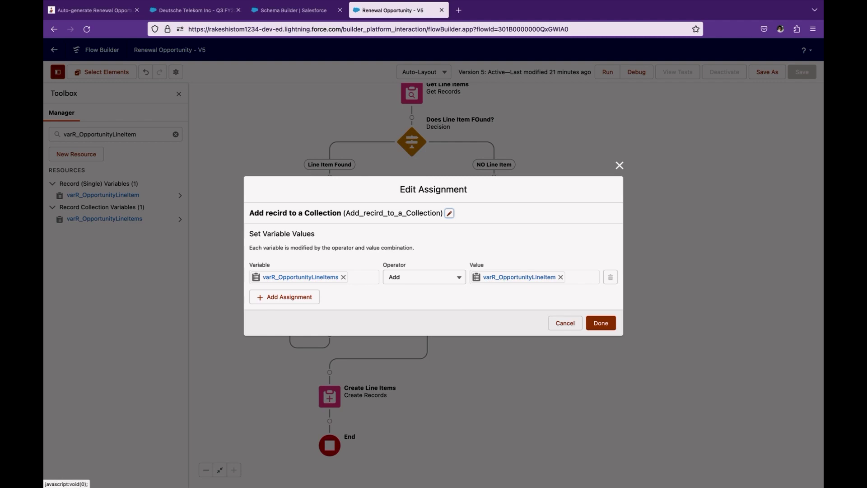
{"action": "left_click", "coordinate": [565, 322]}
{"action": "double_click", "coordinate": [329, 397]}
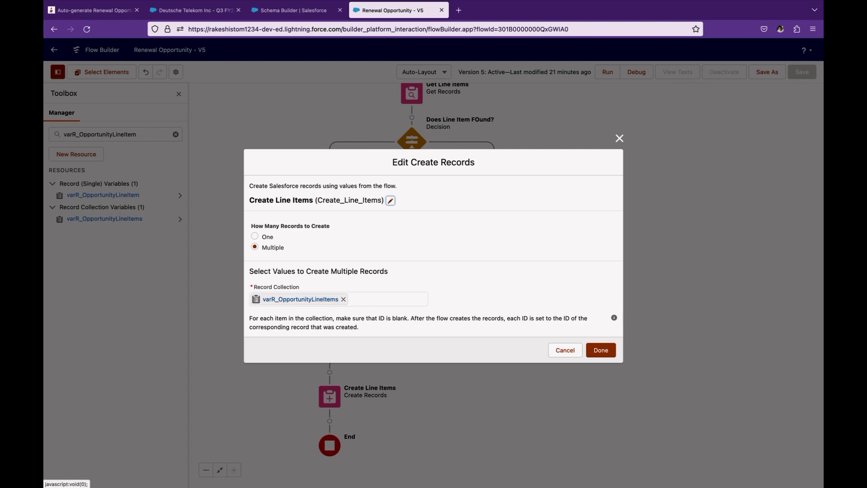
{"action": "left_click", "coordinate": [565, 350]}
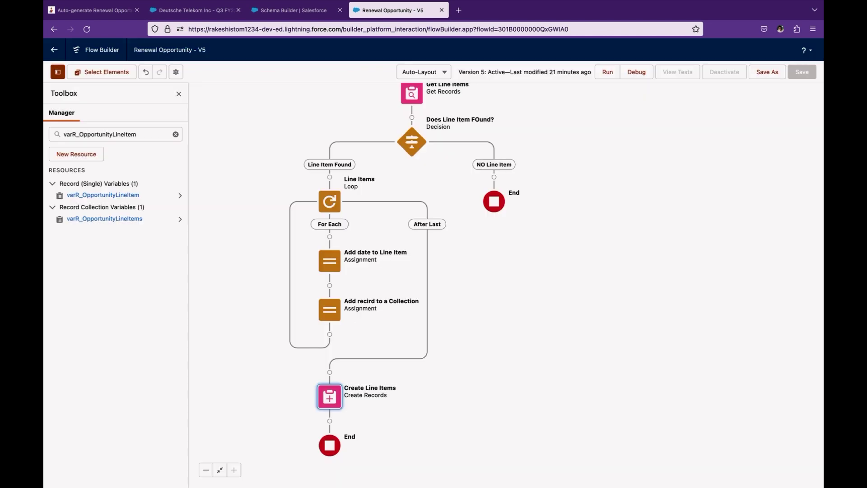
- Review the flow's start trigger configuration and the Closed Won outcome of the Check opportunity Stage decision, leaving both unchanged
{"action": "left_click_drag", "start_coordinate": [555, 180], "coordinate": [547, 361]}
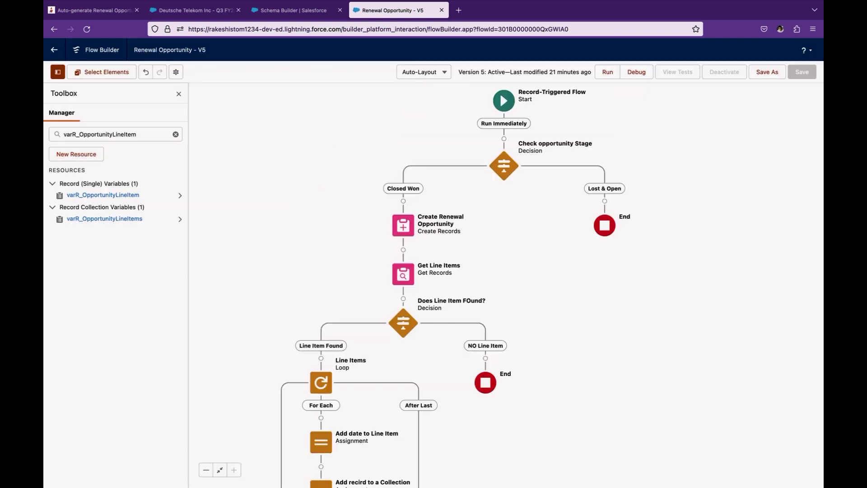
{"action": "double_click", "coordinate": [504, 100]}
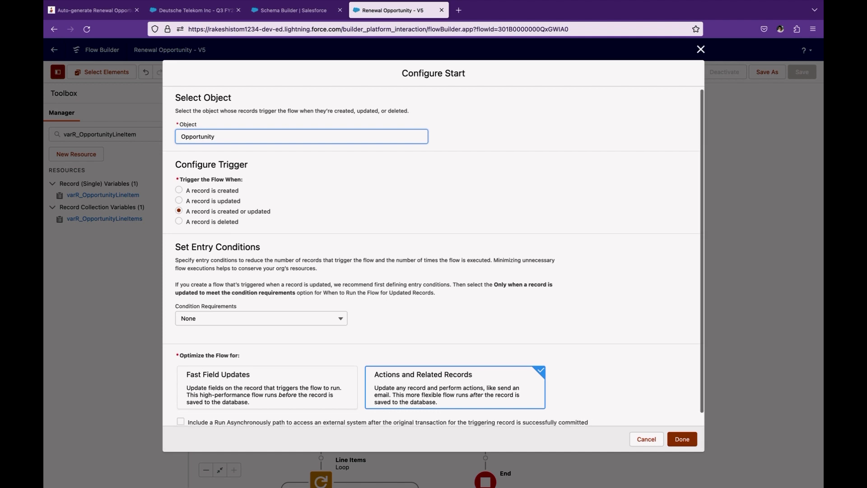
{"action": "scroll", "coordinate": [433, 255], "scroll_direction": "down", "scroll_amount": 1}
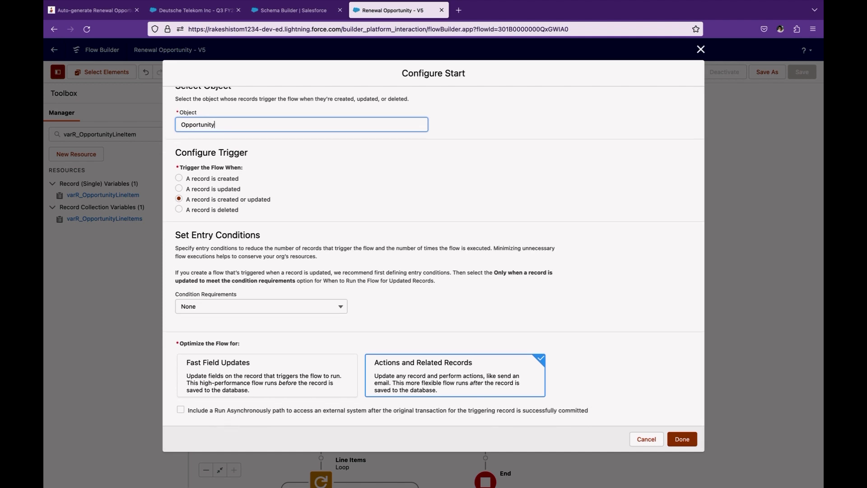
{"action": "left_click", "coordinate": [646, 439]}
{"action": "double_click", "coordinate": [504, 265]}
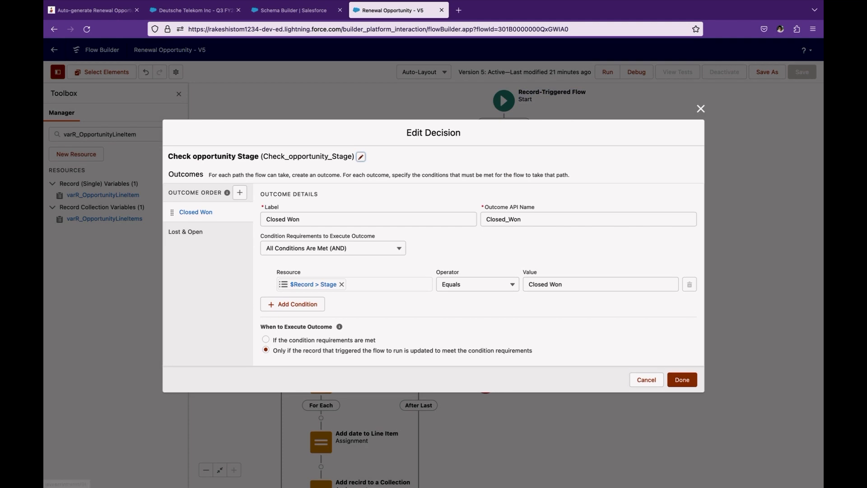
{"action": "left_click", "coordinate": [647, 380]}
- Review the field values set by the Create Renewal Opportunity element, and close it without changes
{"action": "scroll", "coordinate": [407, 117], "scroll_direction": "down", "scroll_amount": 2}
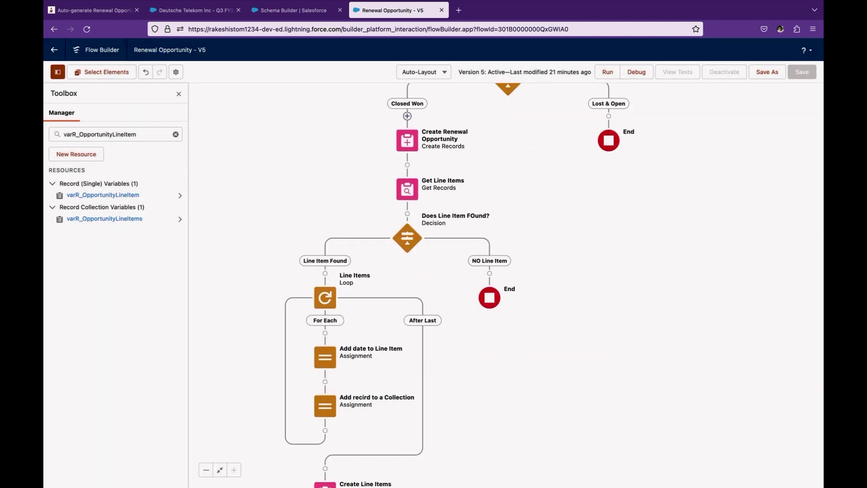
{"action": "double_click", "coordinate": [407, 141]}
{"action": "scroll", "coordinate": [407, 141], "scroll_direction": "down", "scroll_amount": 2}
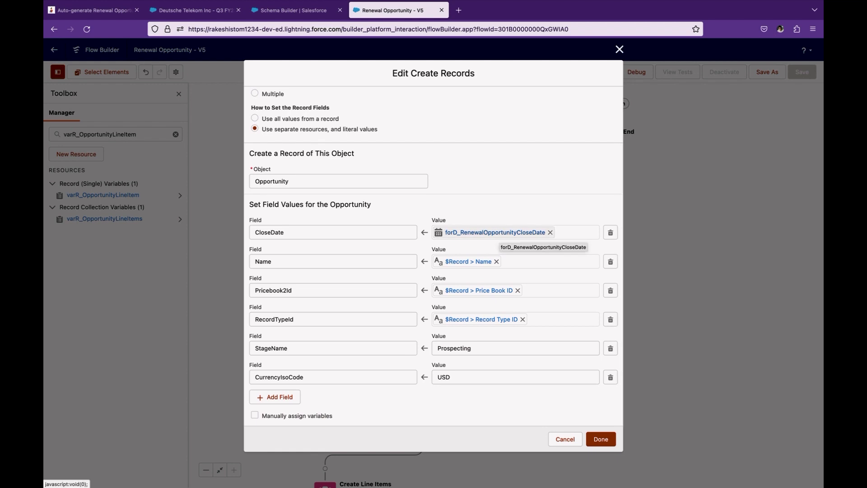
{"action": "left_click", "coordinate": [565, 439]}
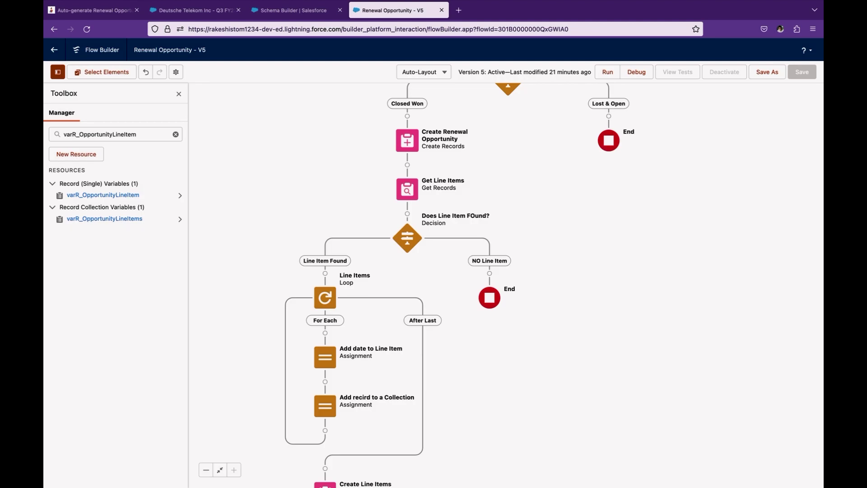
- Review the filter and storage settings of Get Line Items and the Line Item Found outcome of the Does Line Item FOund? decision
{"action": "scroll", "coordinate": [506, 285], "scroll_direction": "down", "scroll_amount": 2}
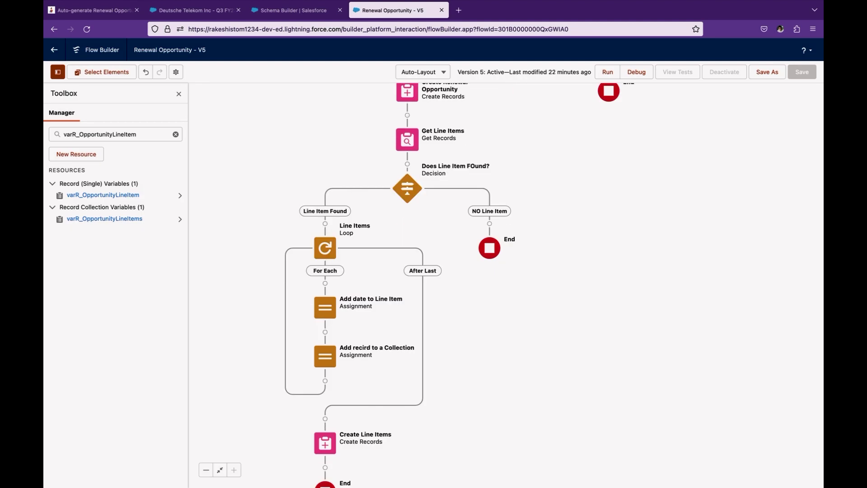
{"action": "left_click", "coordinate": [407, 140]}
{"action": "left_click", "coordinate": [407, 242]}
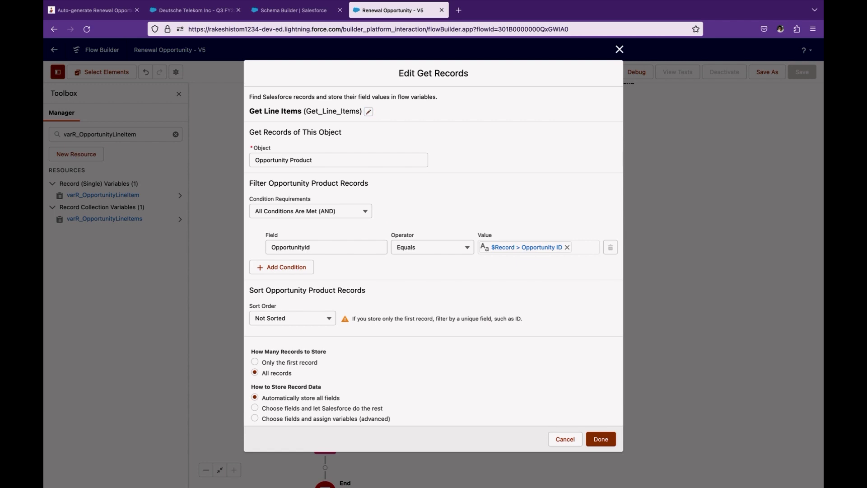
{"action": "left_click", "coordinate": [565, 439]}
{"action": "double_click", "coordinate": [407, 188]}
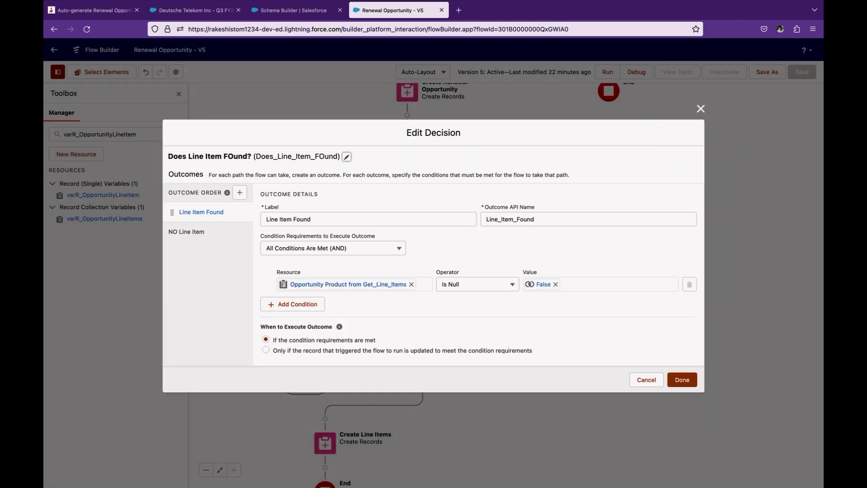
{"action": "left_click", "coordinate": [647, 380]}
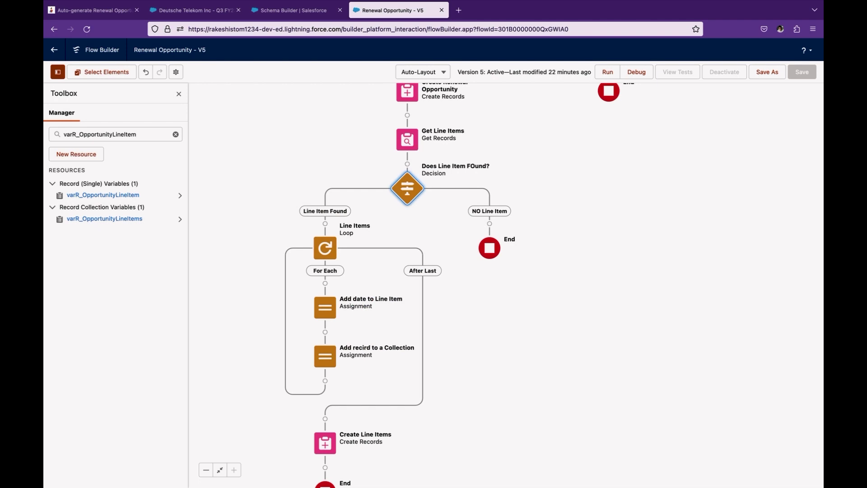
- Review the Opportunity ID and Price Book Entry ID rows of the Add date to Line Item assignment in the Line Items loop, without keeping changes
{"action": "scroll", "coordinate": [325, 248], "scroll_direction": "down", "scroll_amount": 2}
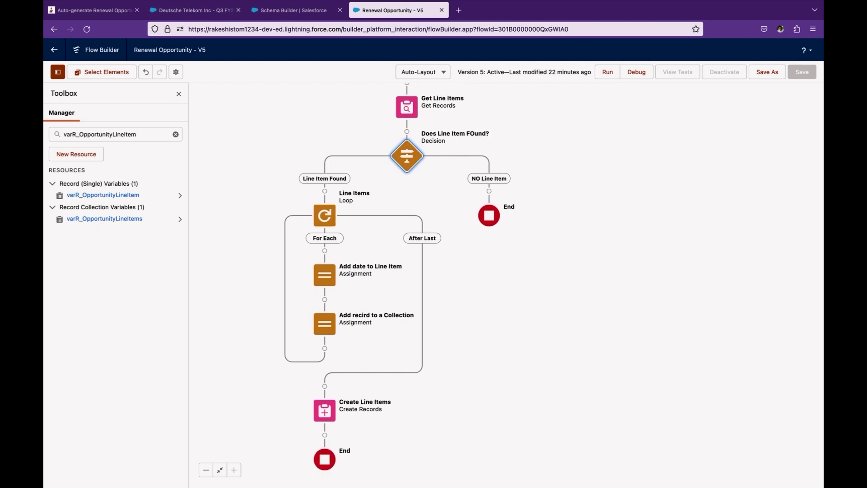
{"action": "left_click", "coordinate": [325, 188]}
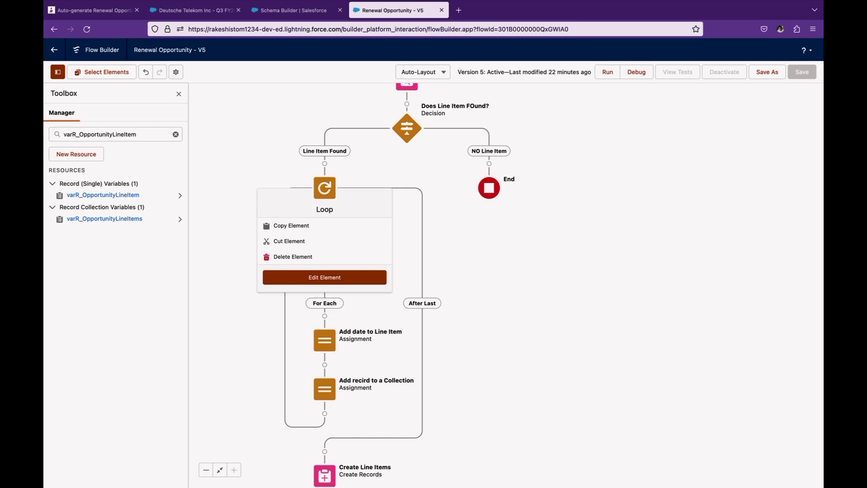
{"action": "double_click", "coordinate": [325, 340]}
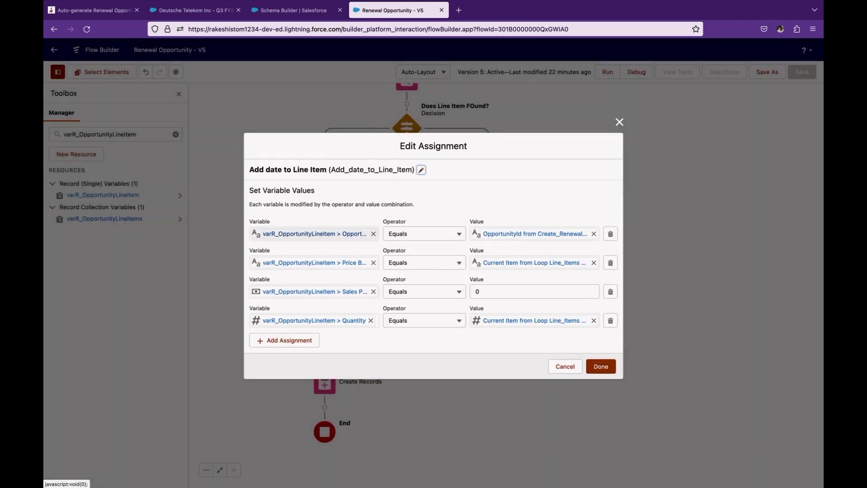
{"action": "left_click", "coordinate": [315, 233]}
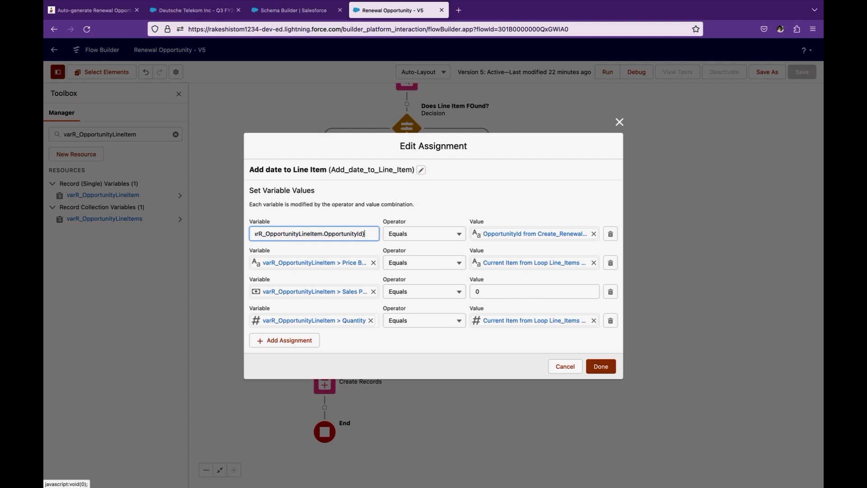
{"action": "left_click", "coordinate": [535, 234]}
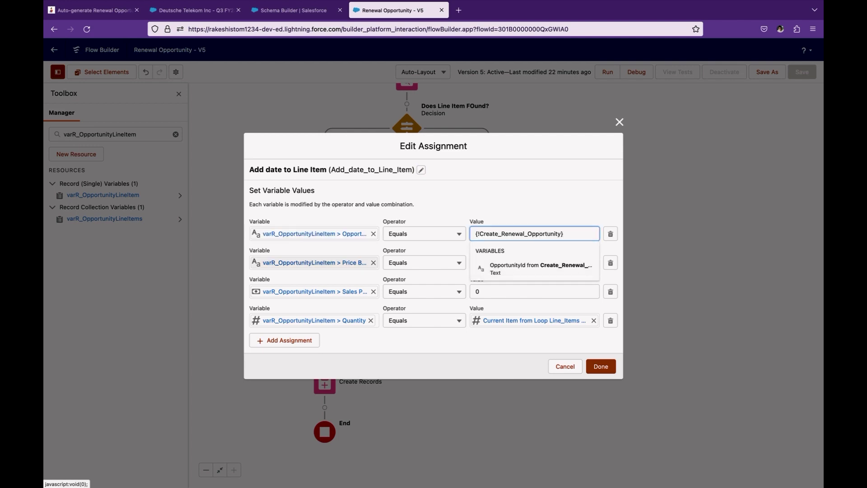
{"action": "left_click", "coordinate": [538, 268]}
{"action": "left_click", "coordinate": [535, 263]}
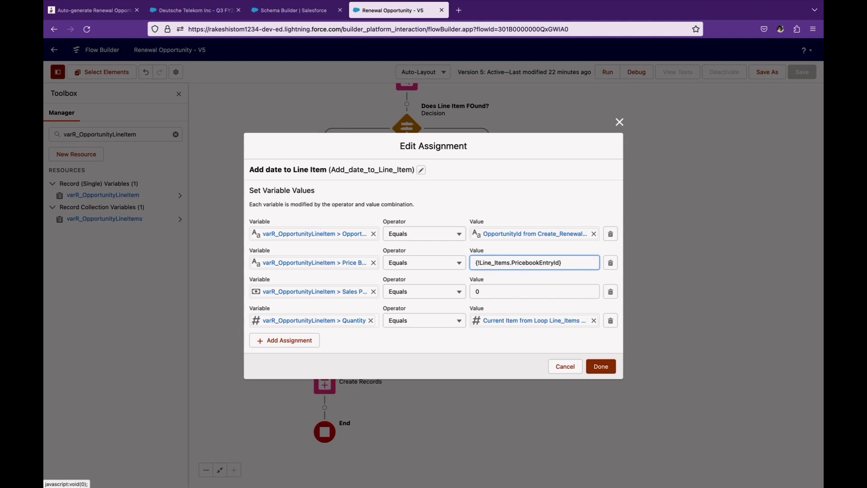
{"action": "left_click", "coordinate": [533, 281]}
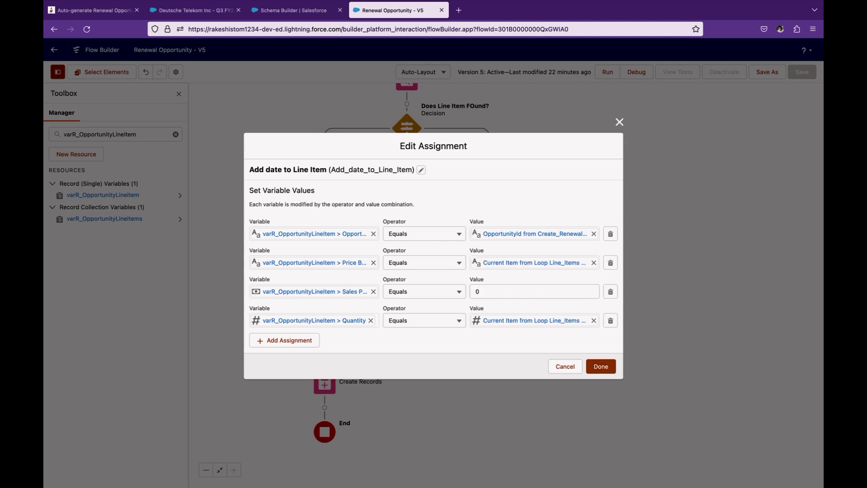
{"action": "left_click", "coordinate": [565, 366]}
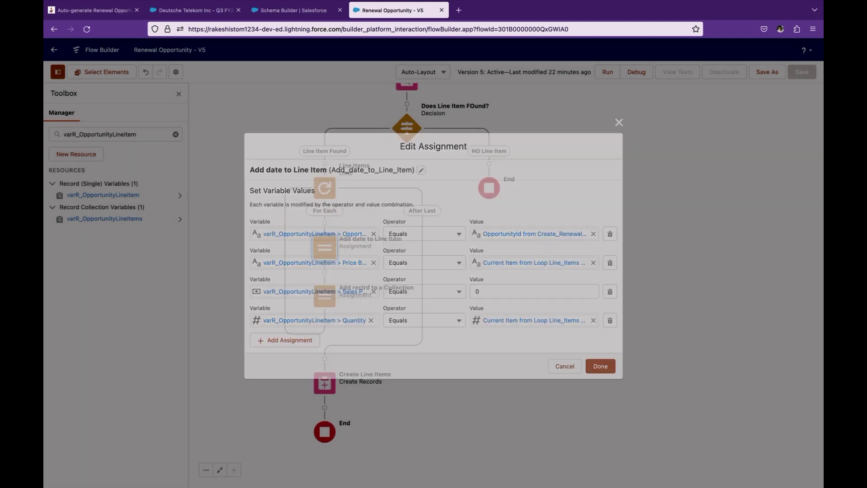
- Recheck the Add recird to a Collection assignment and the record collection used by the Create Line Items element
{"action": "double_click", "coordinate": [325, 297]}
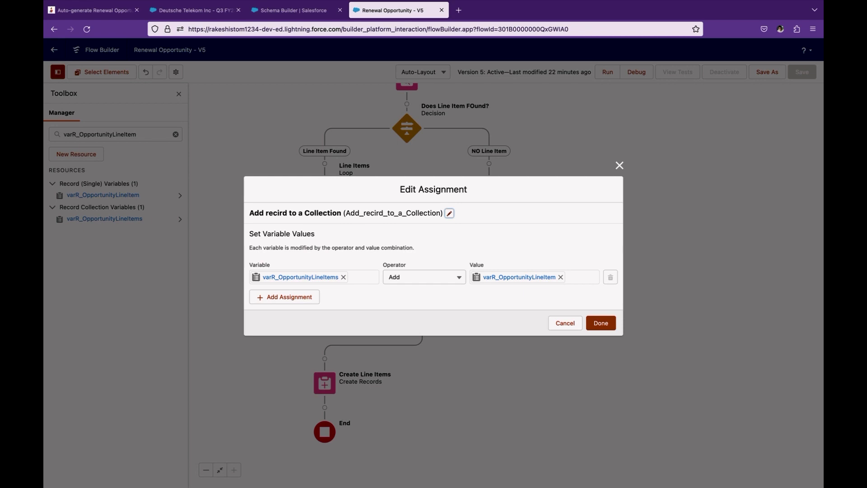
{"action": "left_click", "coordinate": [566, 323]}
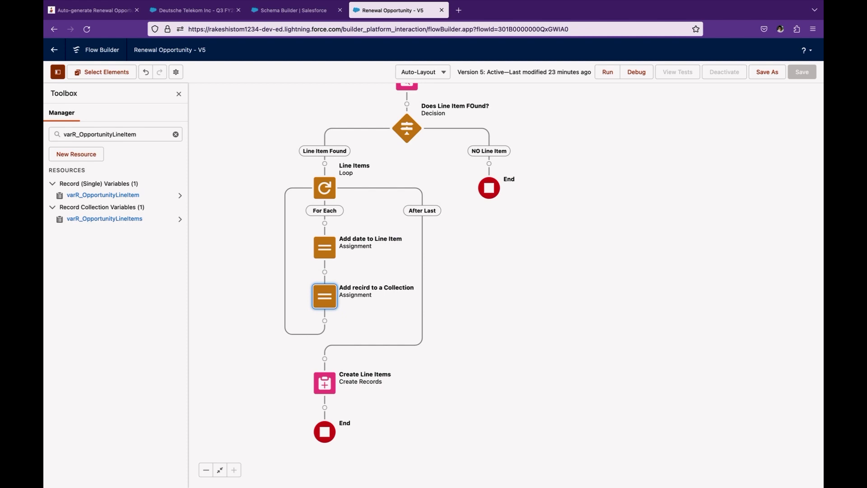
{"action": "double_click", "coordinate": [325, 383]}
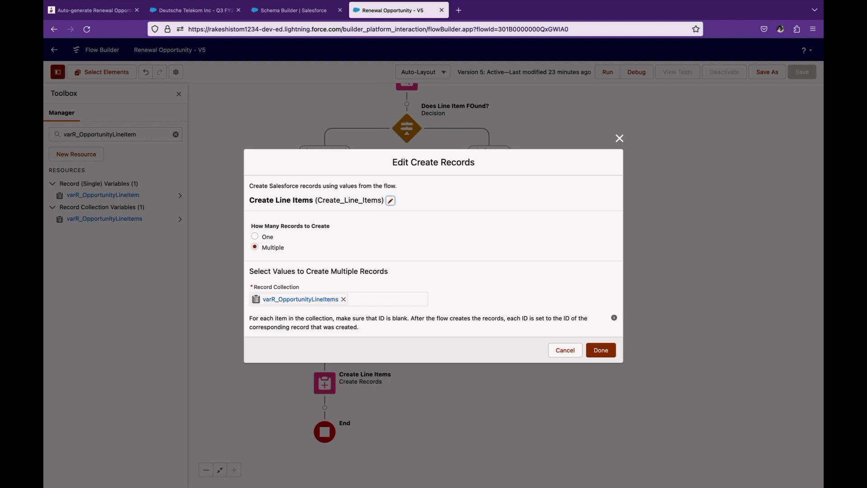
{"action": "mouse_move", "coordinate": [601, 485]}
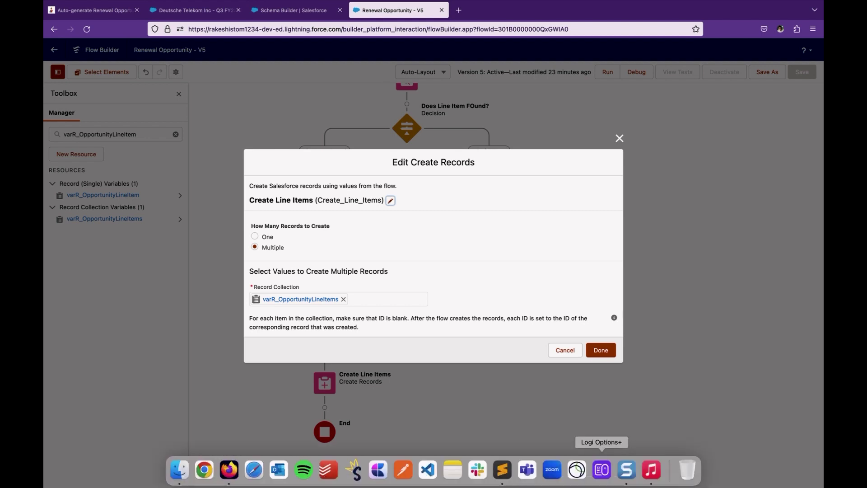